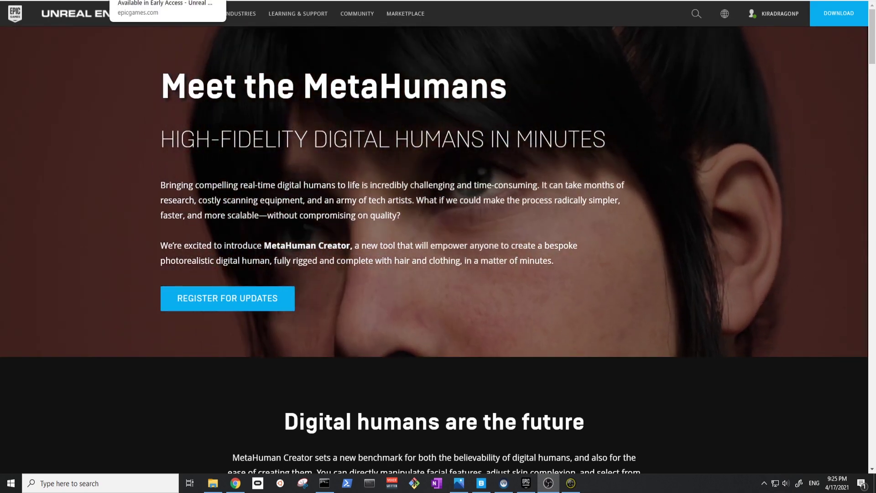
Step: Switch to the MetaHuman Creator Early Access announcement and read through the article
{"action": "key", "text": "ctrl+Tab"}
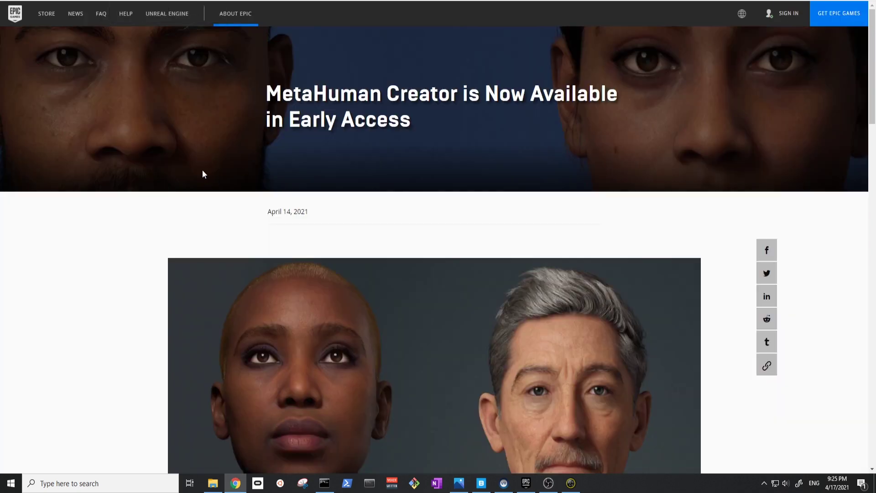
{"action": "scroll", "coordinate": [207, 114], "scroll_direction": "down", "scroll_amount": 1}
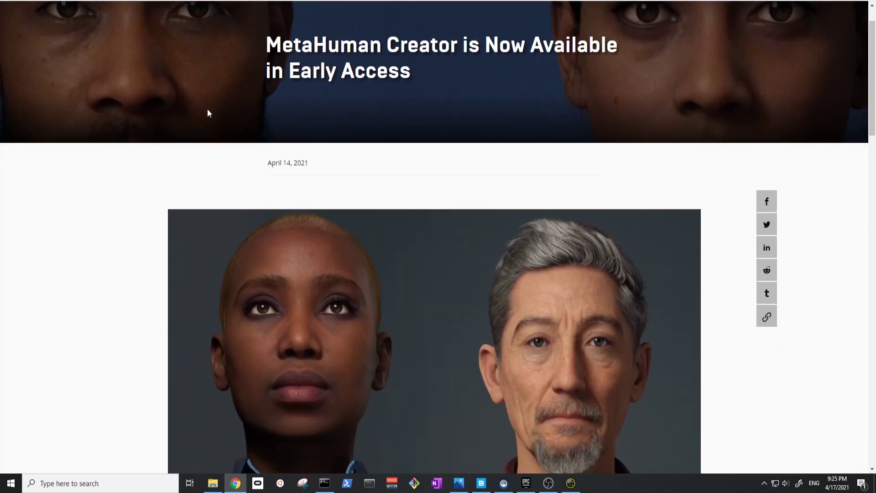
{"action": "scroll", "coordinate": [209, 113], "scroll_direction": "up", "scroll_amount": 1}
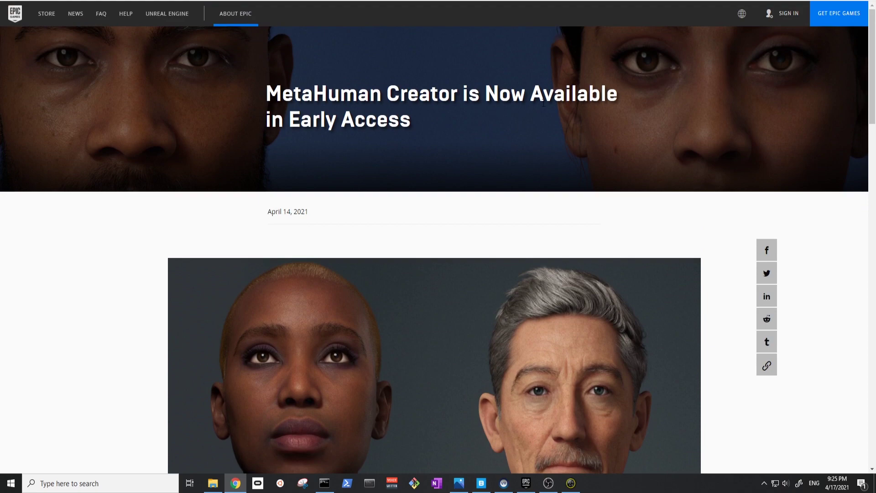
{"action": "scroll", "coordinate": [480, 139], "scroll_direction": "down", "scroll_amount": 7}
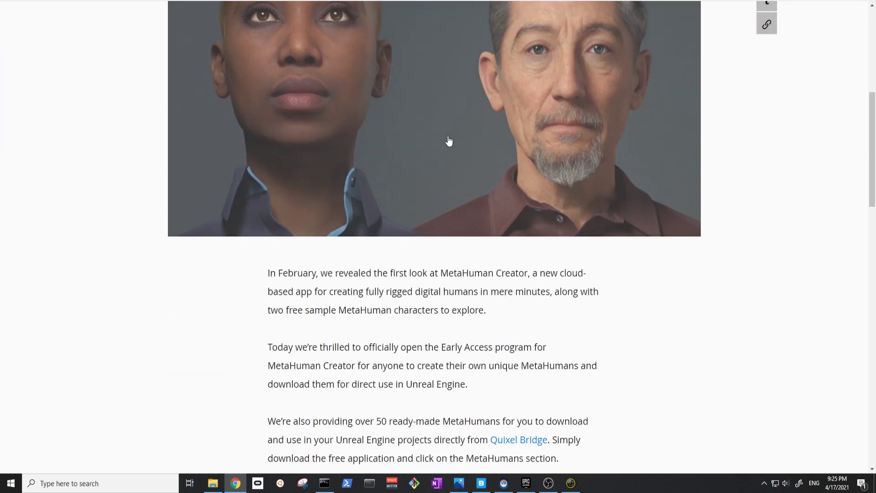
{"action": "scroll", "coordinate": [130, 265], "scroll_direction": "down", "scroll_amount": 4}
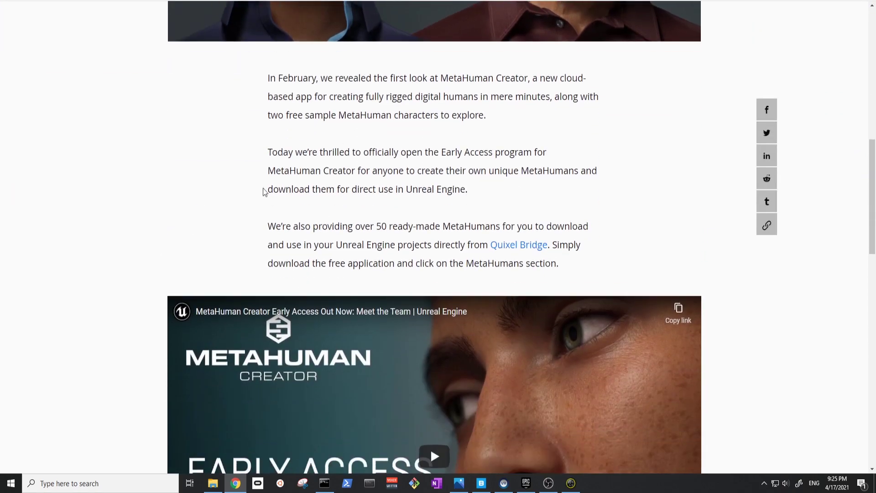
{"action": "scroll", "coordinate": [98, 105], "scroll_direction": "down", "scroll_amount": 4}
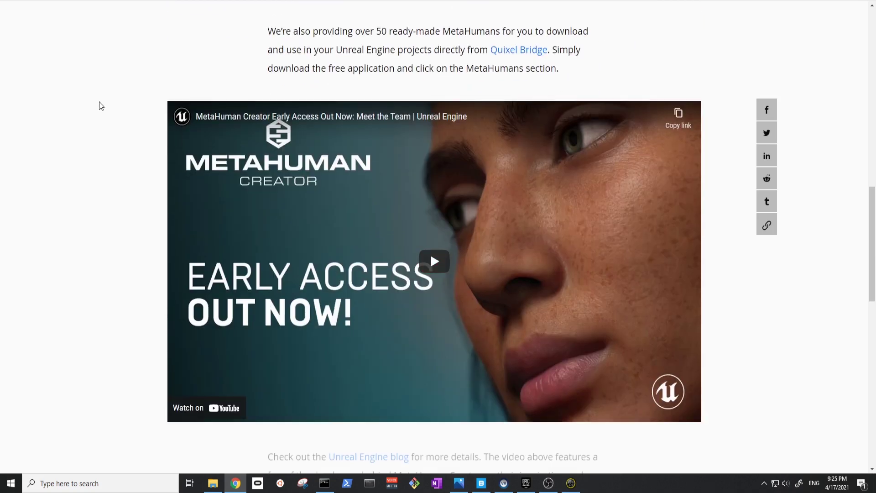
{"action": "scroll", "coordinate": [136, 84], "scroll_direction": "up", "scroll_amount": 2}
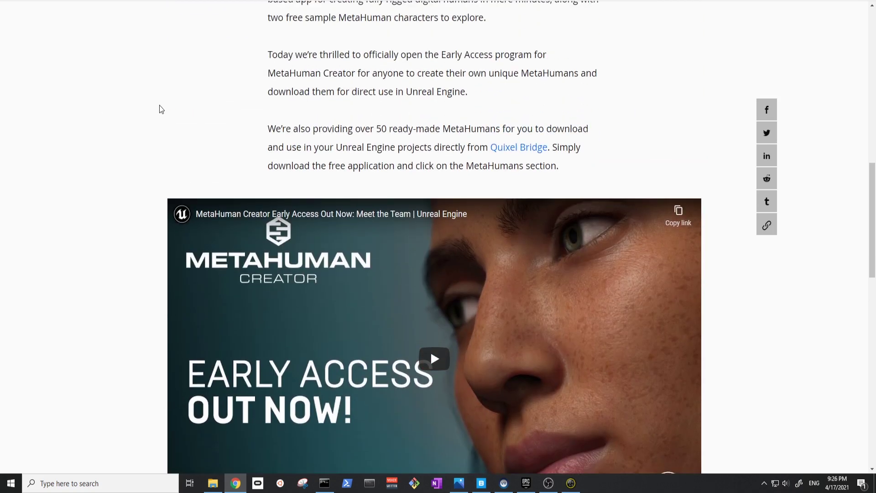
{"action": "scroll", "coordinate": [159, 106], "scroll_direction": "down", "scroll_amount": 1}
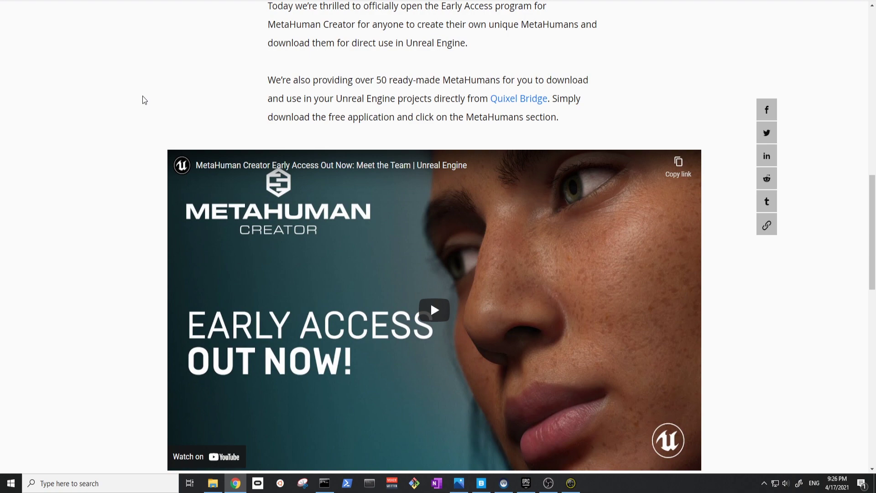
{"action": "scroll", "coordinate": [143, 95], "scroll_direction": "down", "scroll_amount": 7}
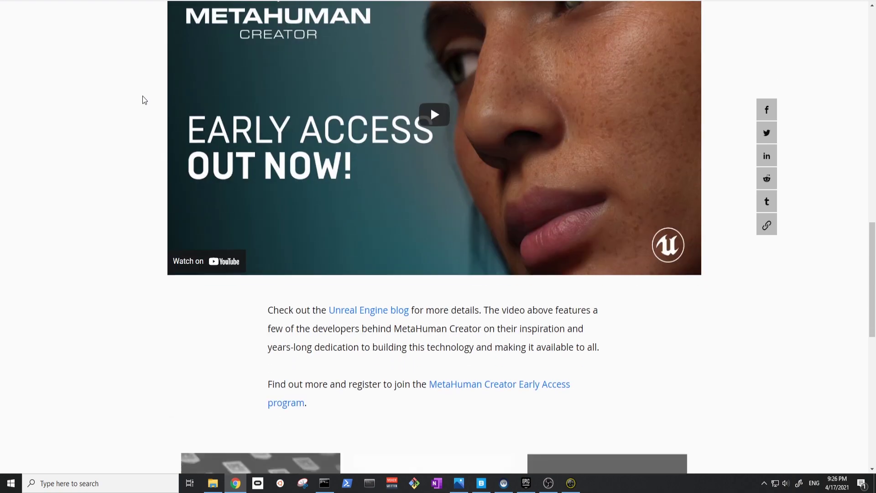
{"action": "scroll", "coordinate": [142, 95], "scroll_direction": "up", "scroll_amount": 4}
{"action": "scroll", "coordinate": [142, 99], "scroll_direction": "up", "scroll_amount": 2}
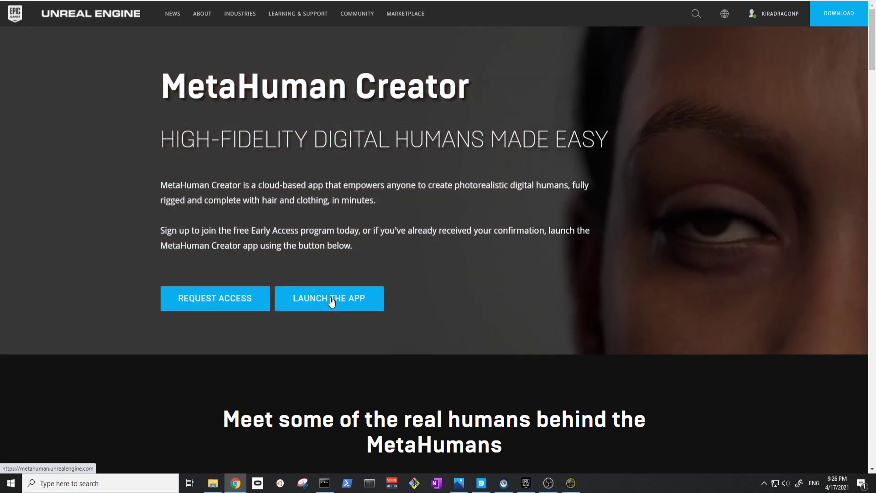
Step: Launch MetaHuman Creator and orbit and zoom around the saved MetaHuman Kira
{"action": "left_click", "coordinate": [332, 302]}
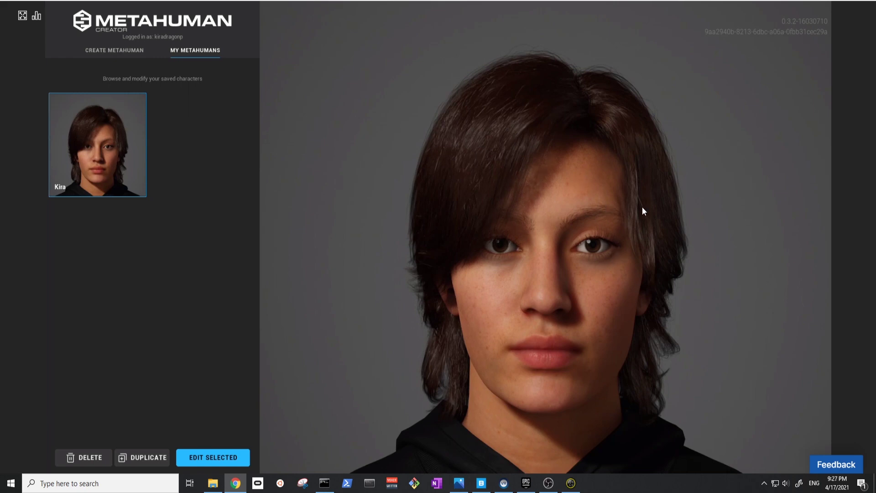
{"action": "left_click_drag", "start_coordinate": [655, 201], "coordinate": [583, 212]}
{"action": "scroll", "coordinate": [564, 247], "scroll_direction": "down", "scroll_amount": 3}
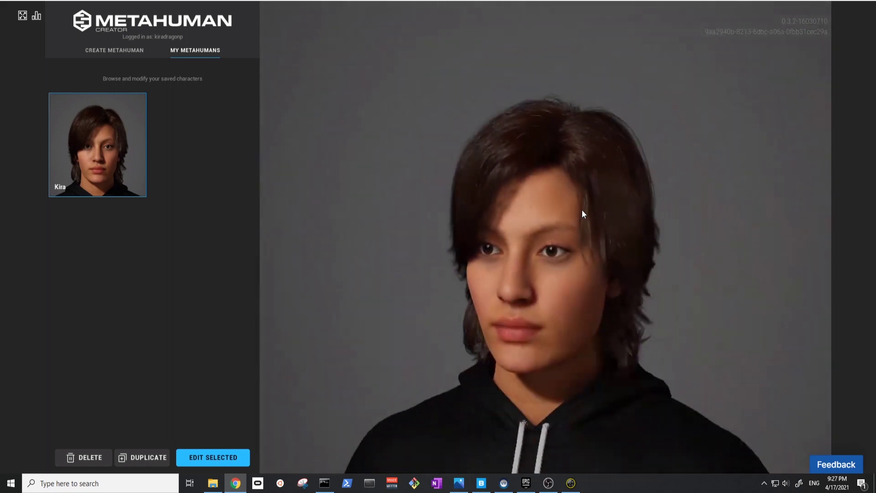
{"action": "scroll", "coordinate": [582, 209], "scroll_direction": "down", "scroll_amount": 2}
{"action": "scroll", "coordinate": [582, 210], "scroll_direction": "up", "scroll_amount": 4}
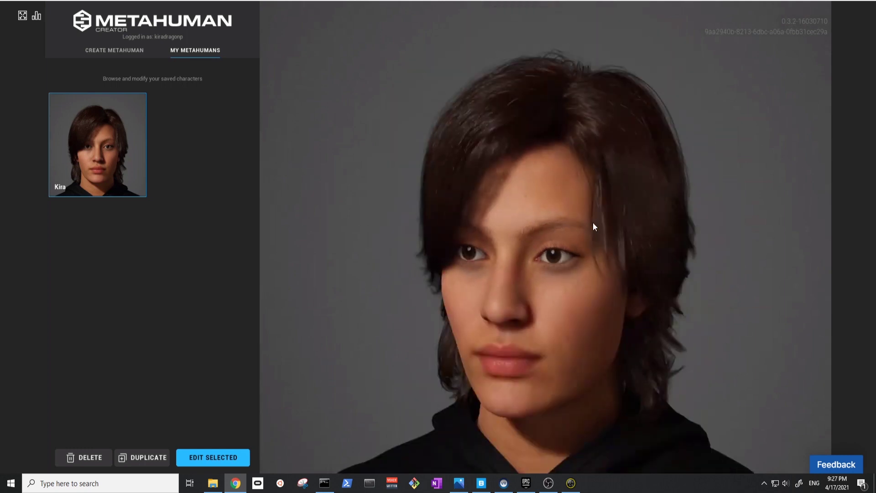
{"action": "left_click_drag", "start_coordinate": [580, 228], "coordinate": [566, 287]}
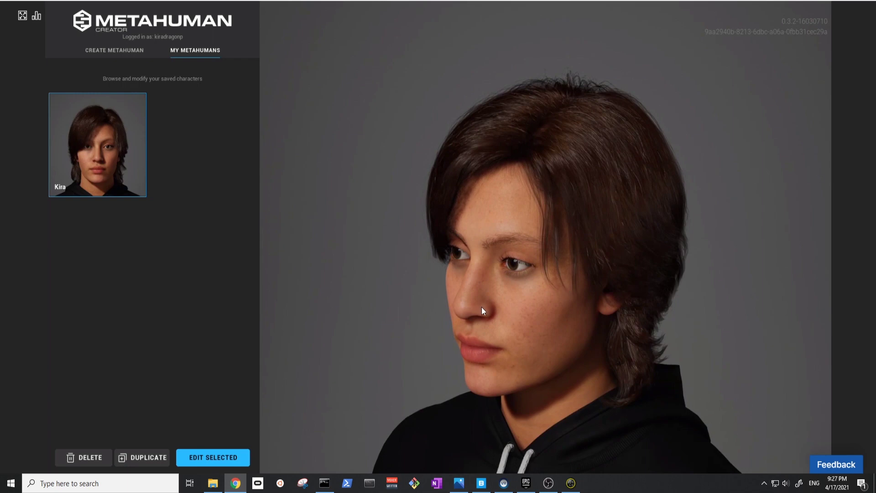
{"action": "left_click_drag", "start_coordinate": [481, 306], "coordinate": [506, 274]}
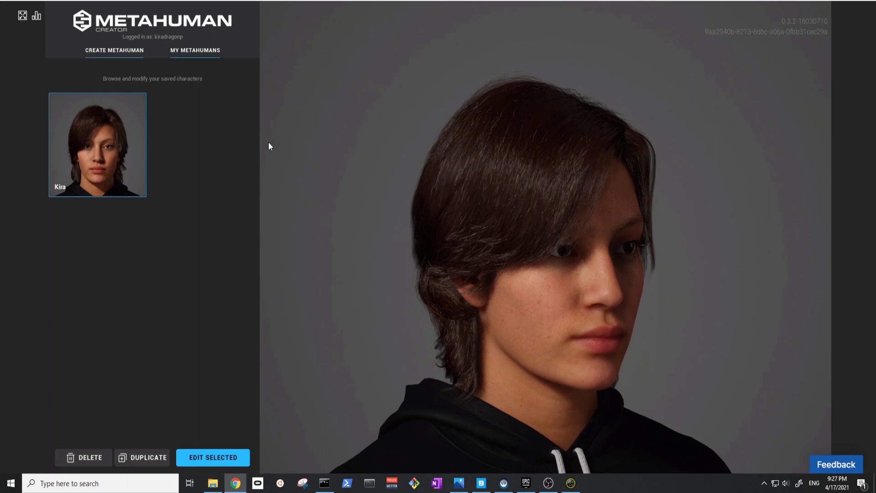
Step: Open the Create MetaHuman preset gallery and browse the presets
{"action": "left_click", "coordinate": [105, 53]}
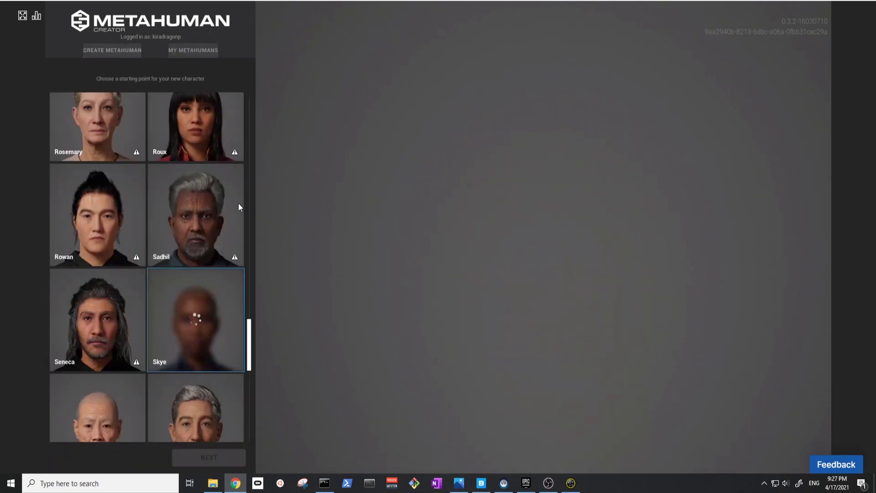
{"action": "scroll", "coordinate": [237, 215], "scroll_direction": "up", "scroll_amount": 2}
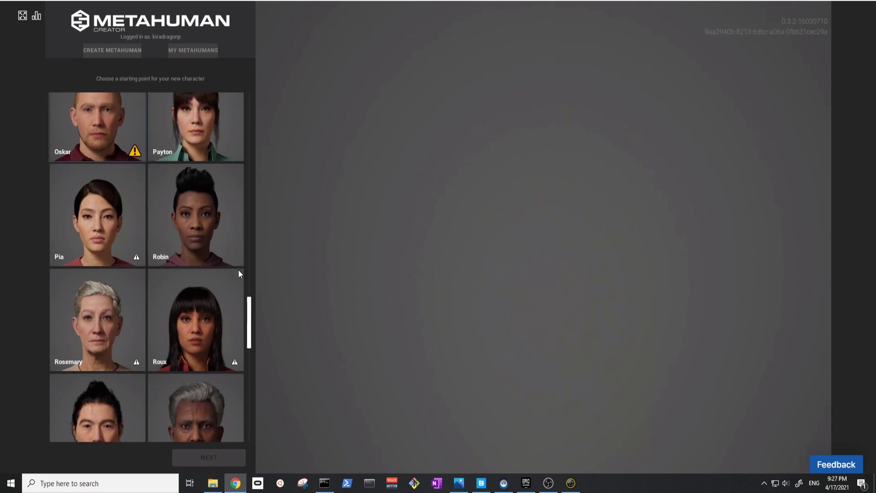
{"action": "scroll", "coordinate": [251, 315], "scroll_direction": "up", "scroll_amount": 3}
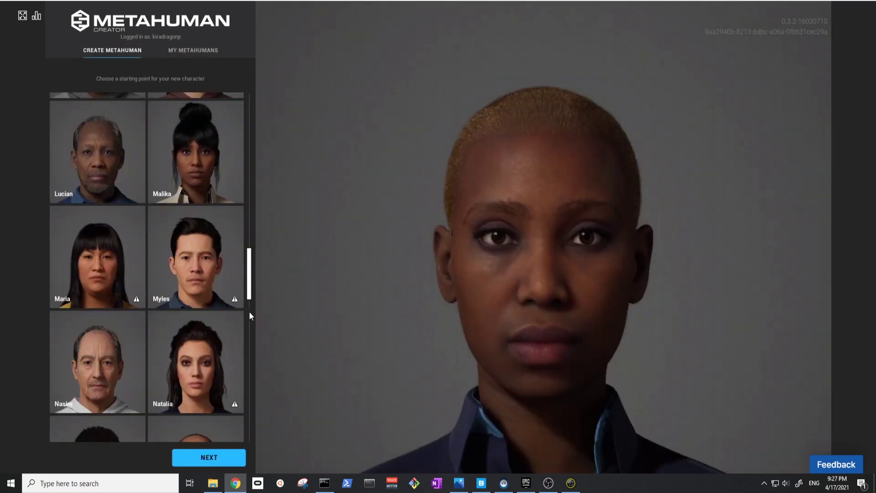
{"action": "scroll", "coordinate": [251, 297], "scroll_direction": "down", "scroll_amount": 1}
{"action": "scroll", "coordinate": [251, 293], "scroll_direction": "down", "scroll_amount": 1}
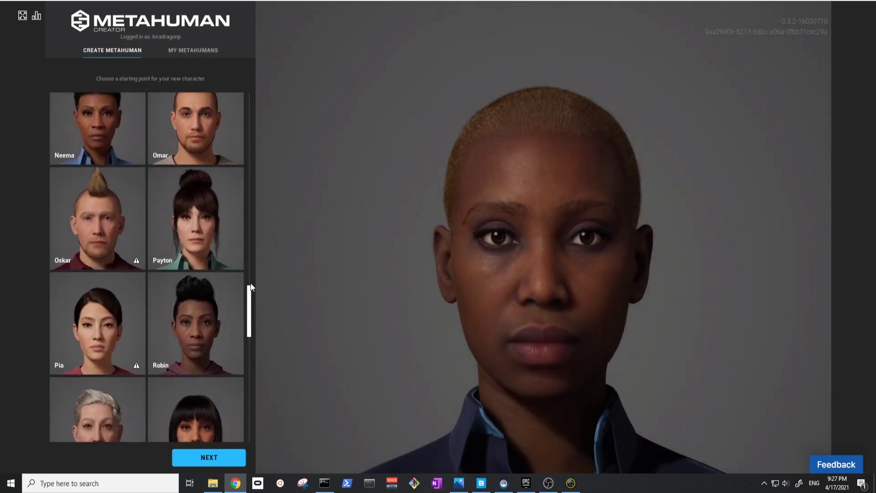
{"action": "scroll", "coordinate": [249, 299], "scroll_direction": "up", "scroll_amount": 2}
{"action": "left_click_drag", "start_coordinate": [250, 299], "coordinate": [249, 99]}
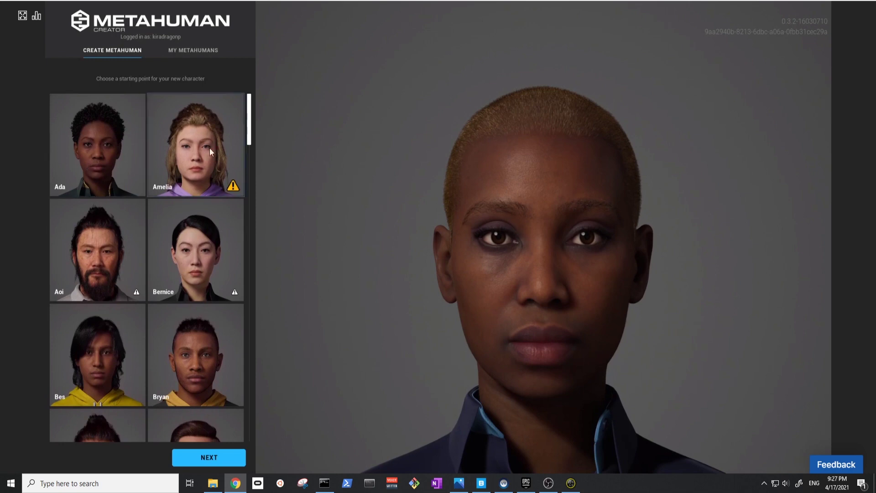
Step: Scroll further through the preset grid and select the bearded Trey preset
{"action": "left_click_drag", "start_coordinate": [250, 135], "coordinate": [259, 391]}
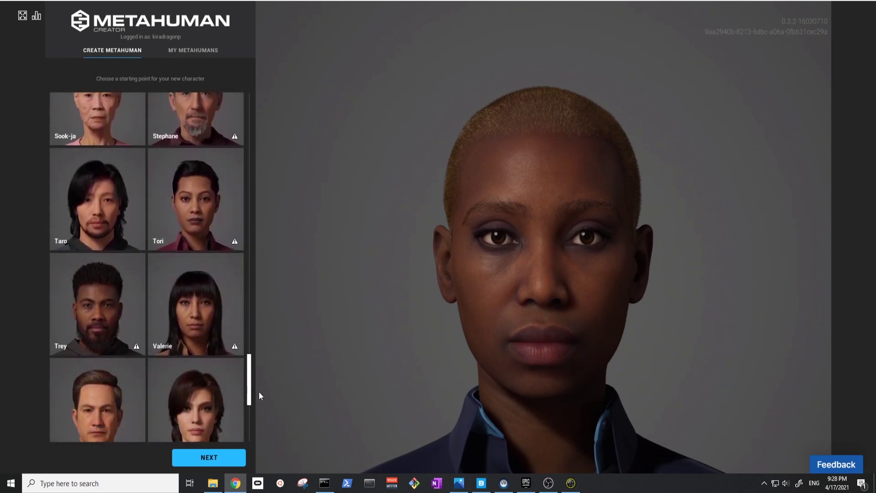
{"action": "left_click_drag", "start_coordinate": [259, 392], "coordinate": [257, 386]}
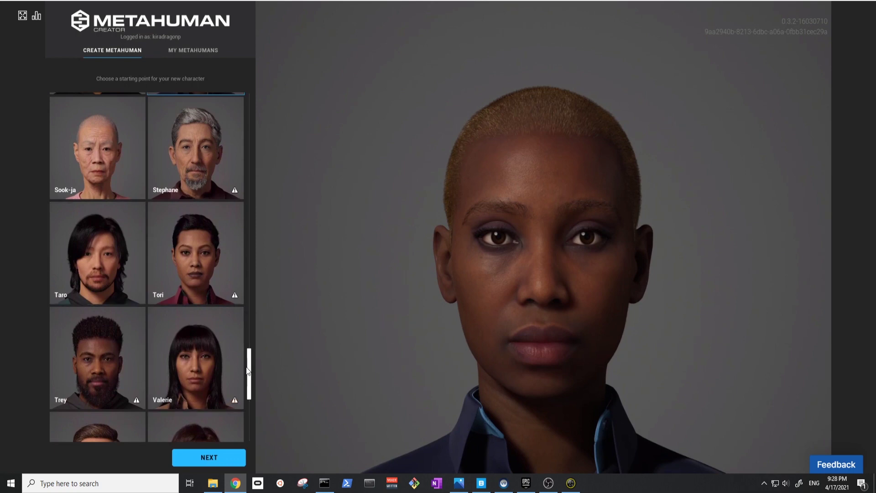
{"action": "mouse_move", "coordinate": [250, 370]}
{"action": "left_mouse_down"}
{"action": "mouse_move", "coordinate": [250, 422]}
{"action": "mouse_move", "coordinate": [250, 366]}
{"action": "left_mouse_up"}
{"action": "left_click_drag", "start_coordinate": [258, 308], "coordinate": [249, 390]}
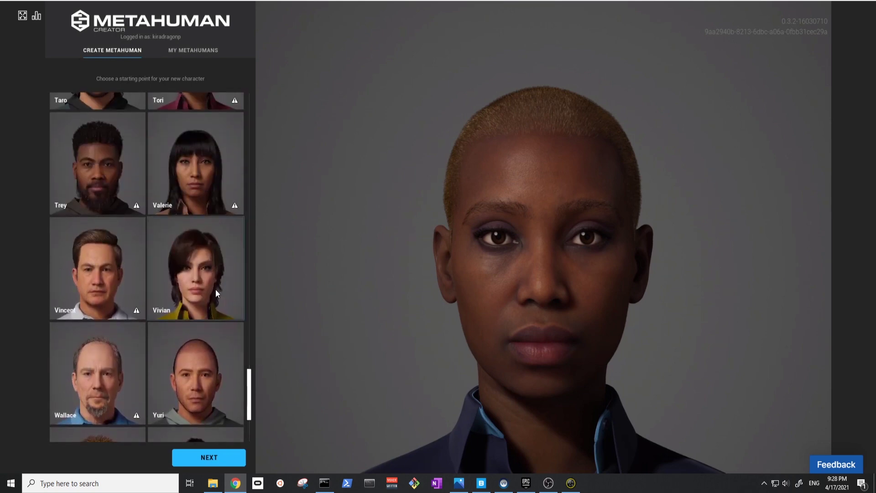
{"action": "scroll", "coordinate": [249, 346], "scroll_direction": "up", "scroll_amount": 1}
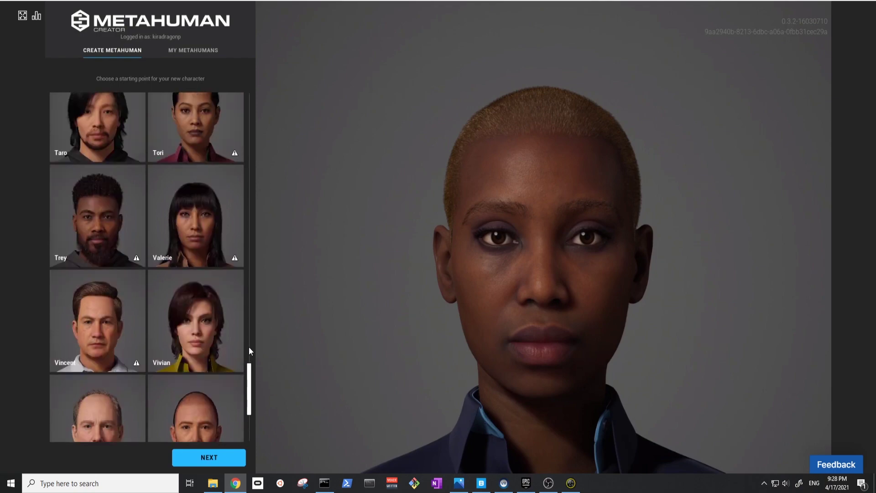
{"action": "left_click_drag", "start_coordinate": [249, 348], "coordinate": [247, 369]}
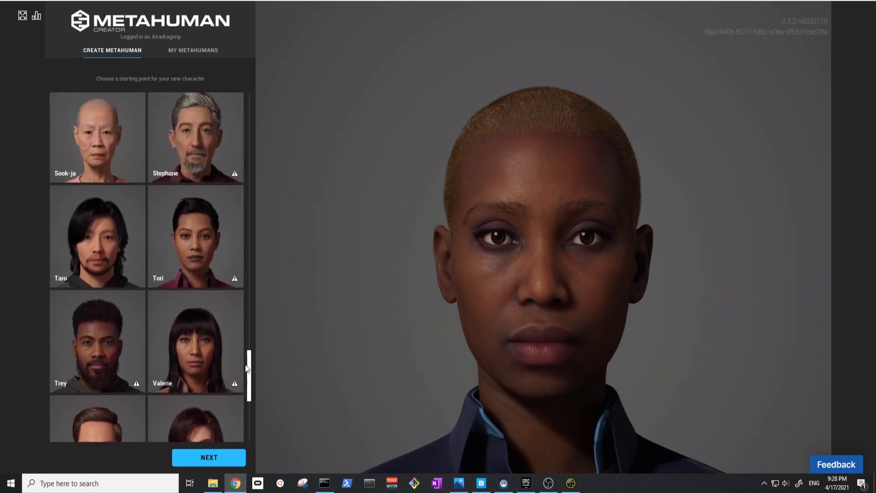
{"action": "left_click", "coordinate": [111, 339]}
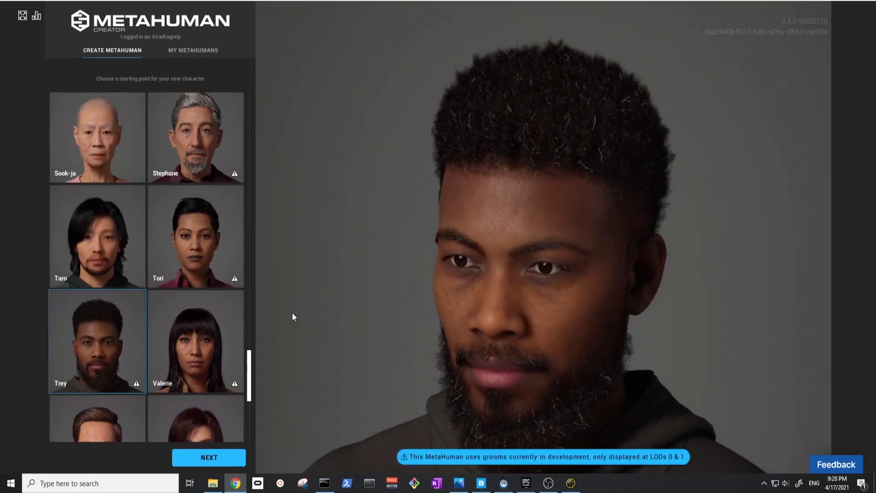
Step: Continue into the editor with Trey and close the grooms-in-development warning
{"action": "left_click", "coordinate": [217, 457]}
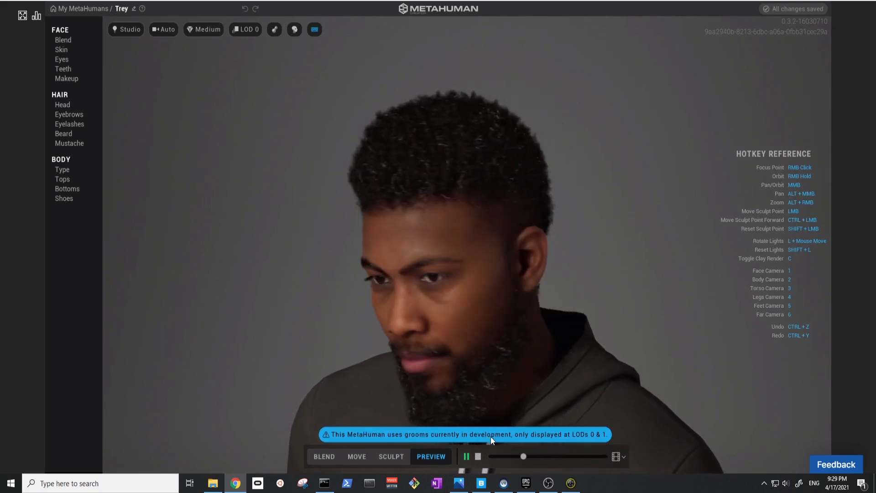
{"action": "left_click", "coordinate": [577, 435]}
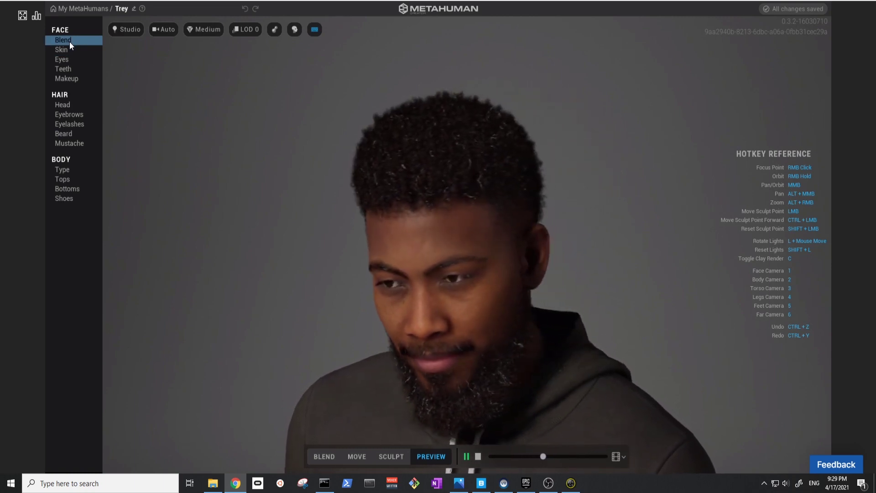
Step: Open Face > Blend and pause the preview animation so blending is enabled
{"action": "left_click", "coordinate": [69, 42]}
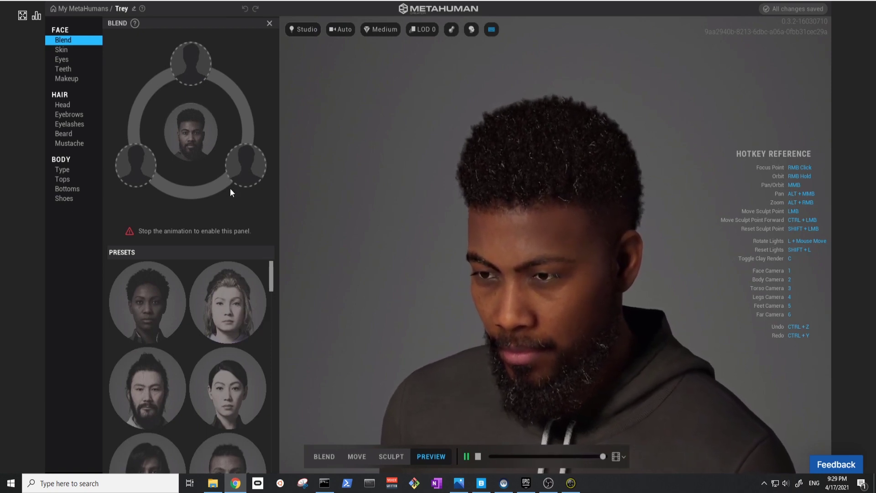
{"action": "left_click", "coordinate": [478, 457]}
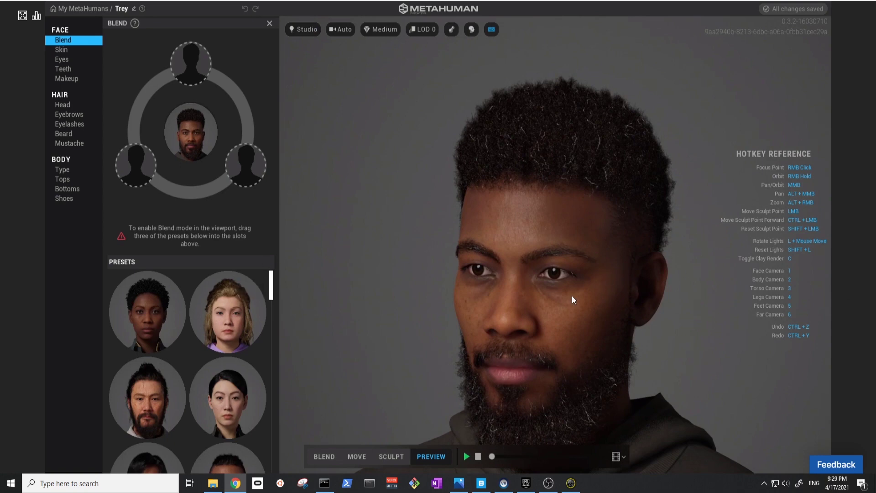
Step: Check the Torso, Feet and Face camera views, ending on the face
{"action": "key", "text": "3"}
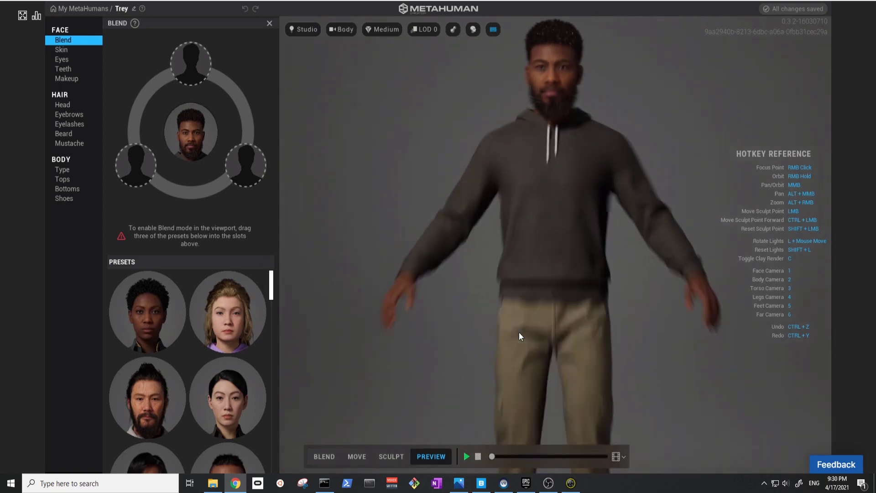
{"action": "key", "text": "5"}
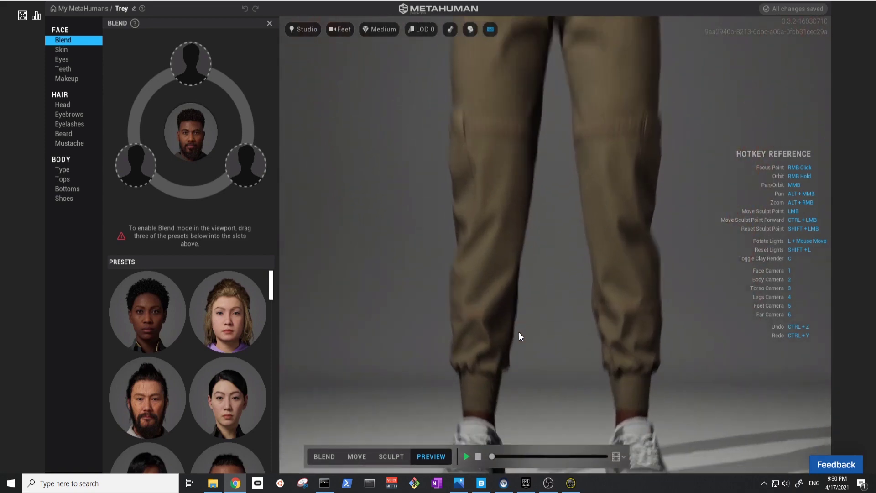
{"action": "key", "text": "1"}
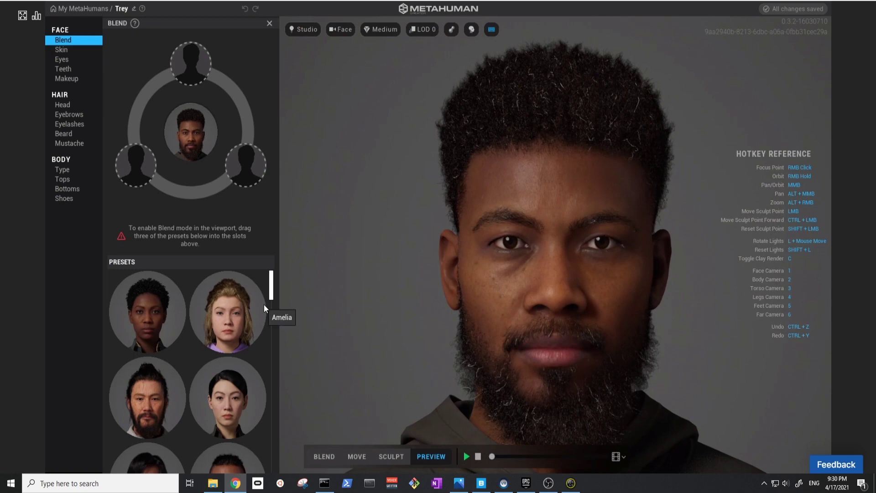
Step: Add the Aoi and Dhruv presets to the first two blend slots
{"action": "scroll", "coordinate": [264, 305], "scroll_direction": "down", "scroll_amount": 1}
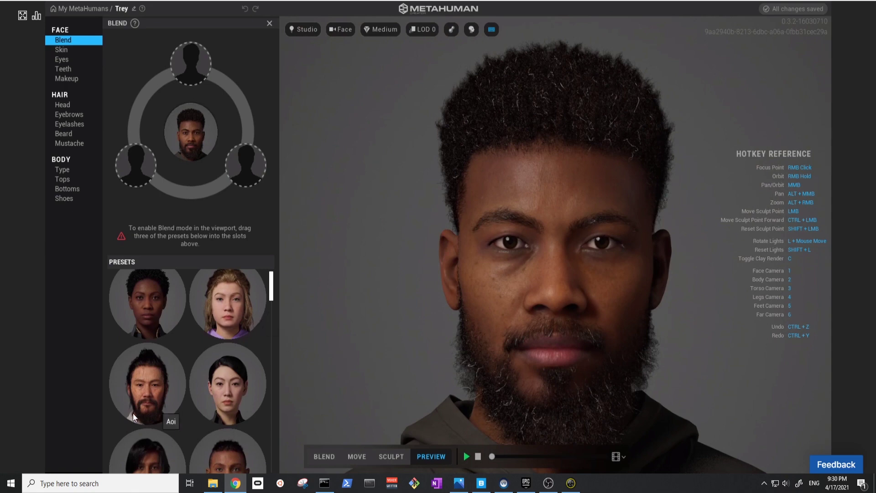
{"action": "left_click_drag", "start_coordinate": [155, 379], "coordinate": [184, 70]}
{"action": "scroll", "coordinate": [233, 319], "scroll_direction": "down", "scroll_amount": 5}
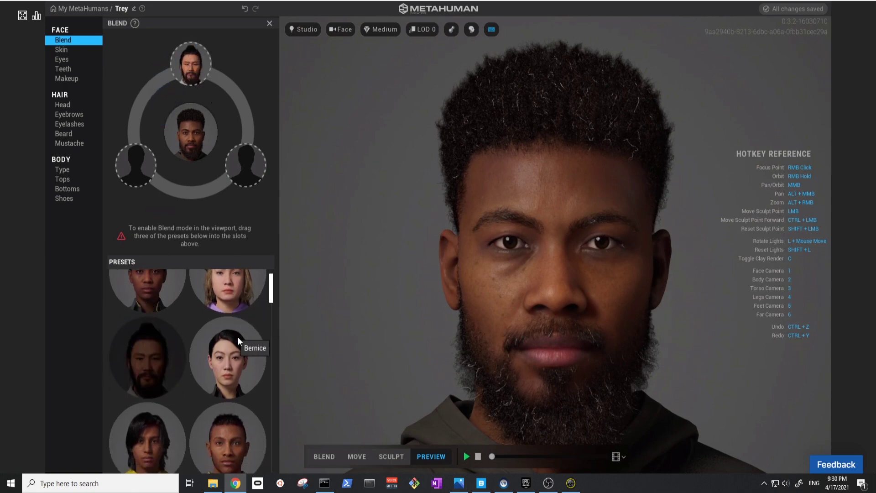
{"action": "scroll", "coordinate": [242, 342], "scroll_direction": "down", "scroll_amount": 10}
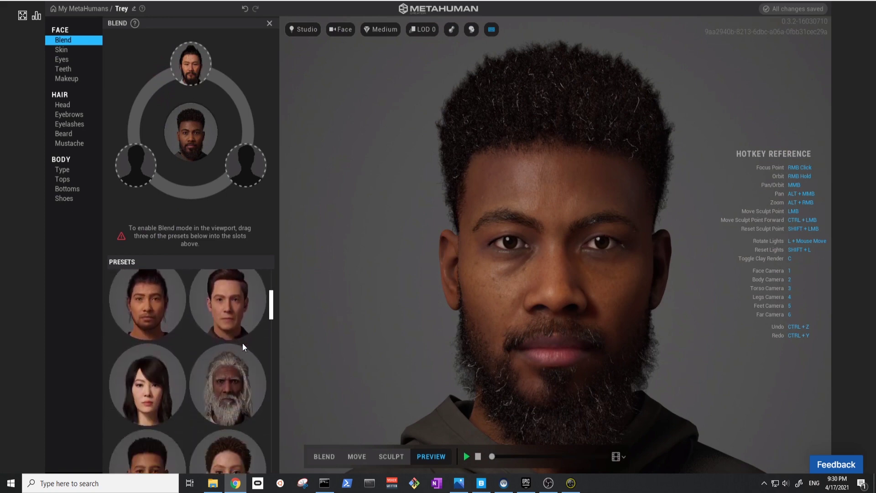
{"action": "scroll", "coordinate": [235, 334], "scroll_direction": "up", "scroll_amount": 1}
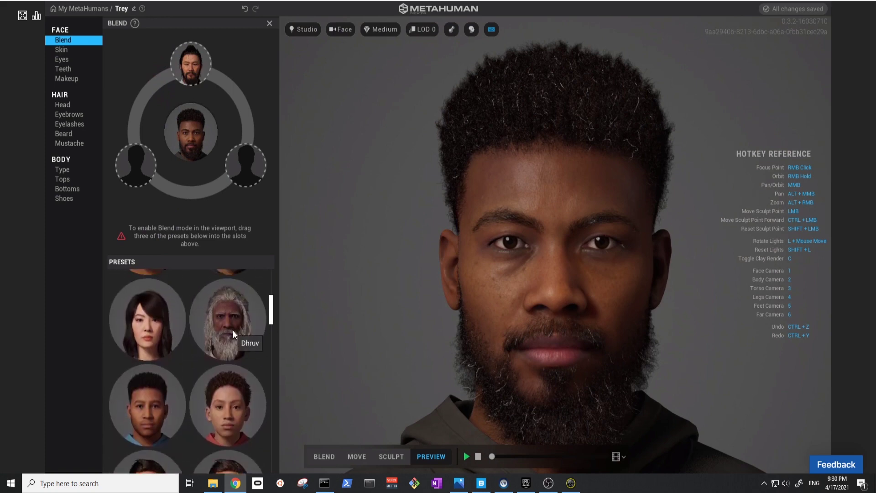
{"action": "left_click_drag", "start_coordinate": [234, 327], "coordinate": [246, 161]}
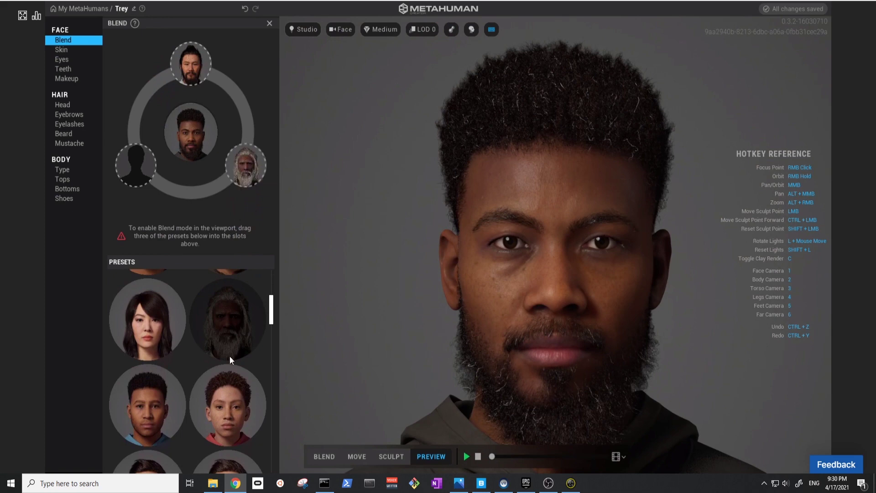
Step: Scroll down the presets list and add Vivian as the third blend source
{"action": "scroll", "coordinate": [230, 357], "scroll_direction": "down", "scroll_amount": 6}
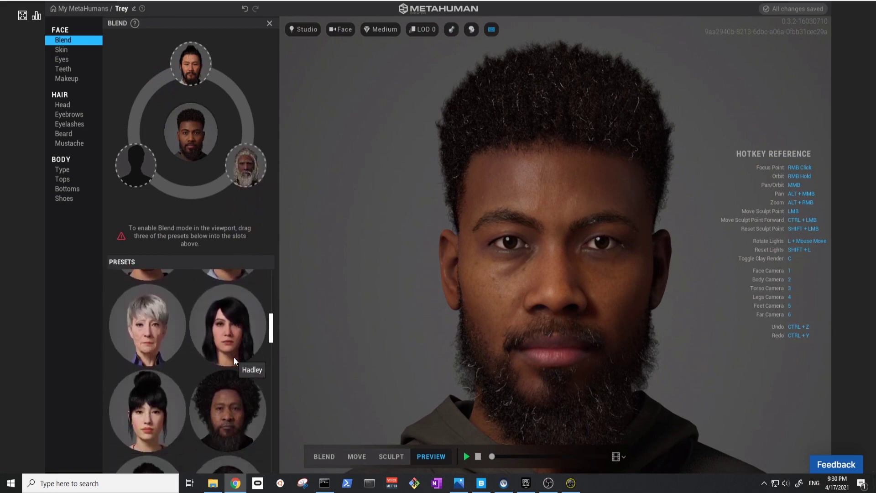
{"action": "scroll", "coordinate": [234, 357], "scroll_direction": "down", "scroll_amount": 8}
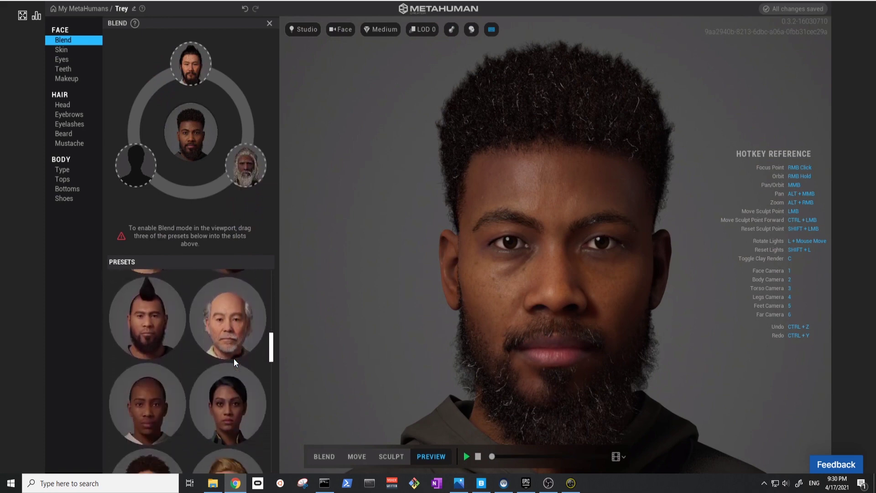
{"action": "scroll", "coordinate": [234, 360], "scroll_direction": "down", "scroll_amount": 3}
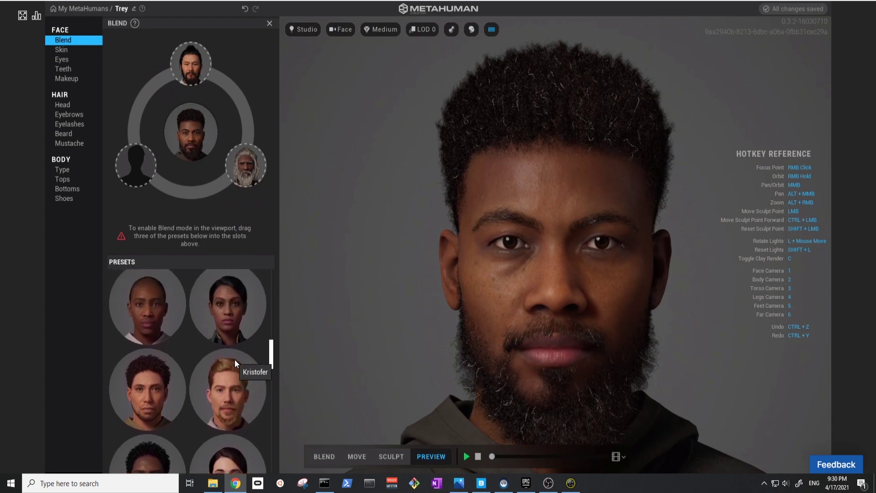
{"action": "scroll", "coordinate": [235, 361], "scroll_direction": "down", "scroll_amount": 5}
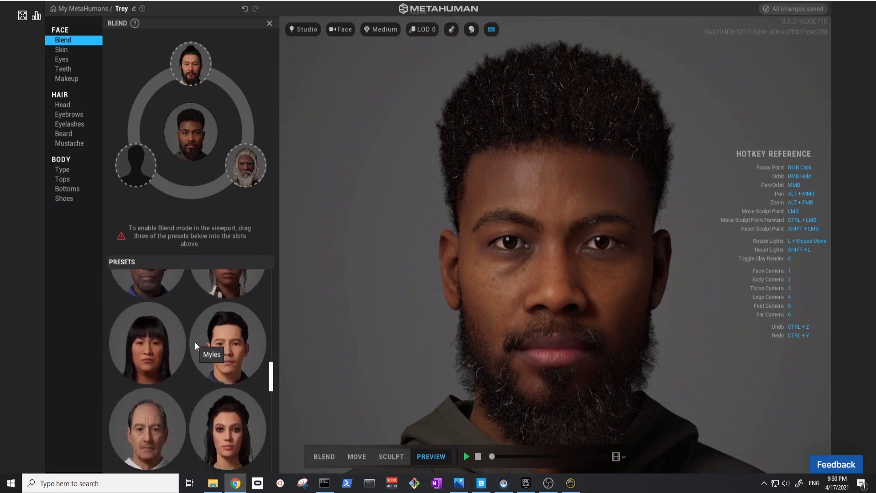
{"action": "scroll", "coordinate": [196, 345], "scroll_direction": "down", "scroll_amount": 6}
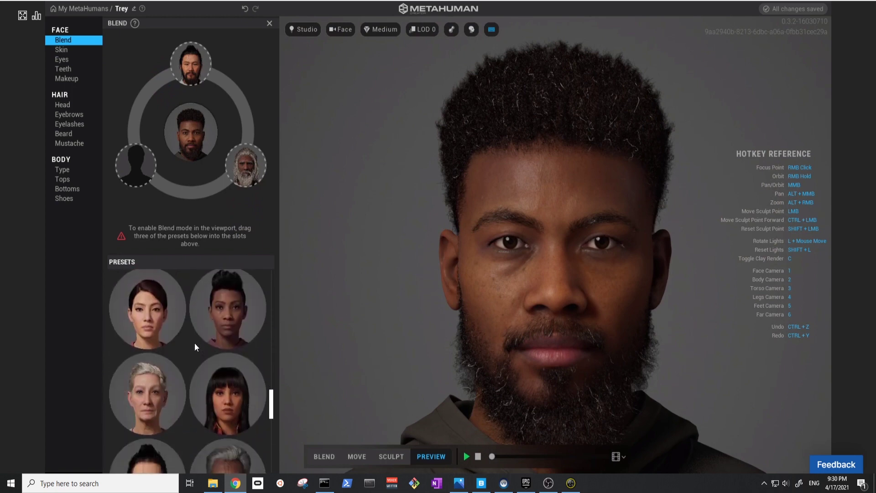
{"action": "scroll", "coordinate": [194, 343], "scroll_direction": "down", "scroll_amount": 6}
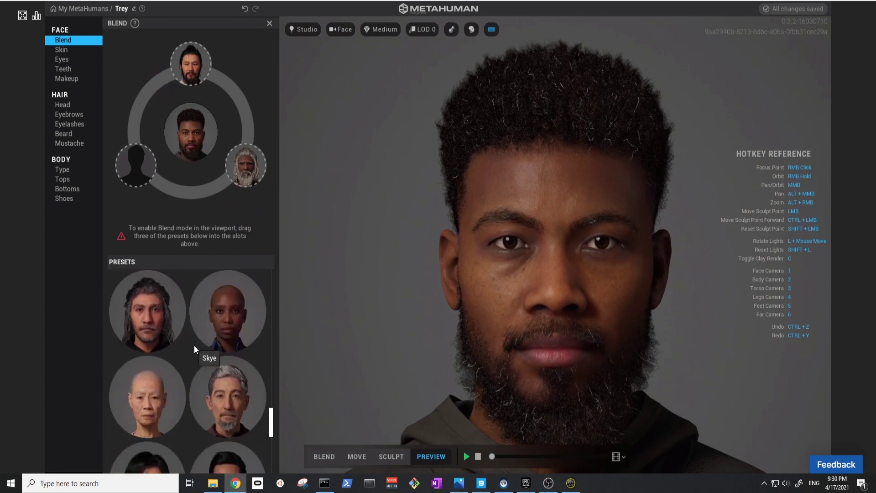
{"action": "scroll", "coordinate": [194, 347], "scroll_direction": "down", "scroll_amount": 4}
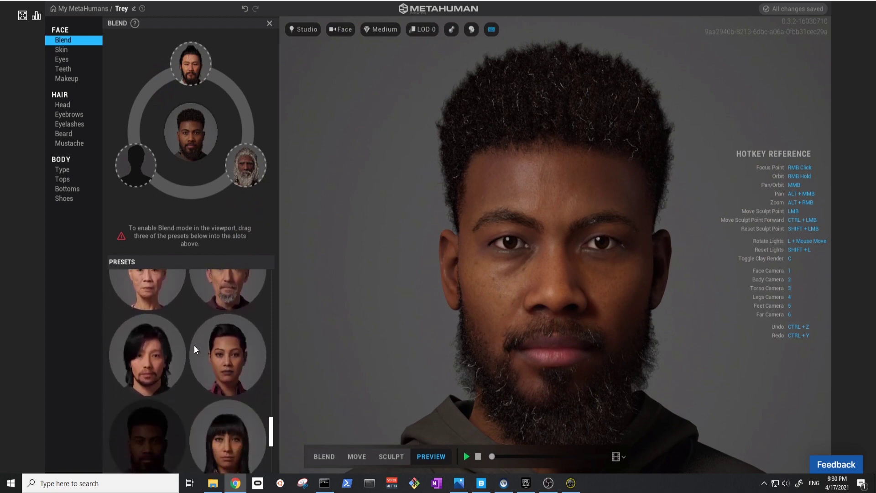
{"action": "scroll", "coordinate": [194, 349], "scroll_direction": "down", "scroll_amount": 8}
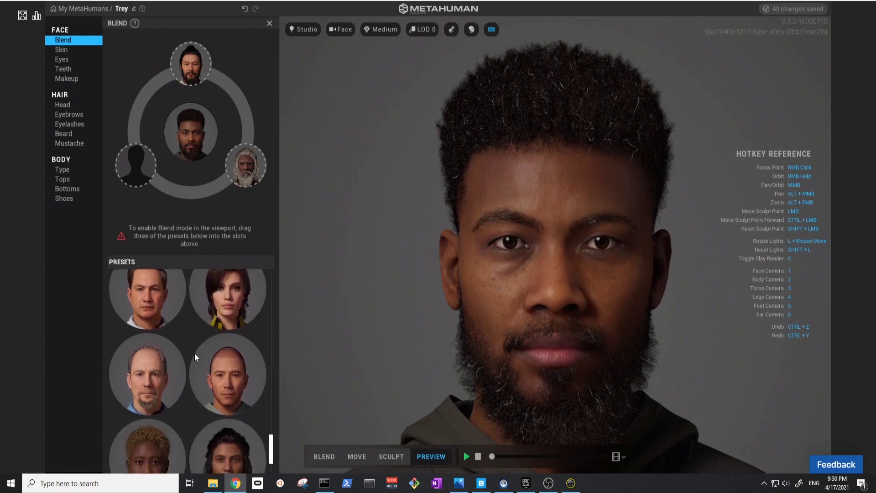
{"action": "scroll", "coordinate": [194, 354], "scroll_direction": "down", "scroll_amount": 3}
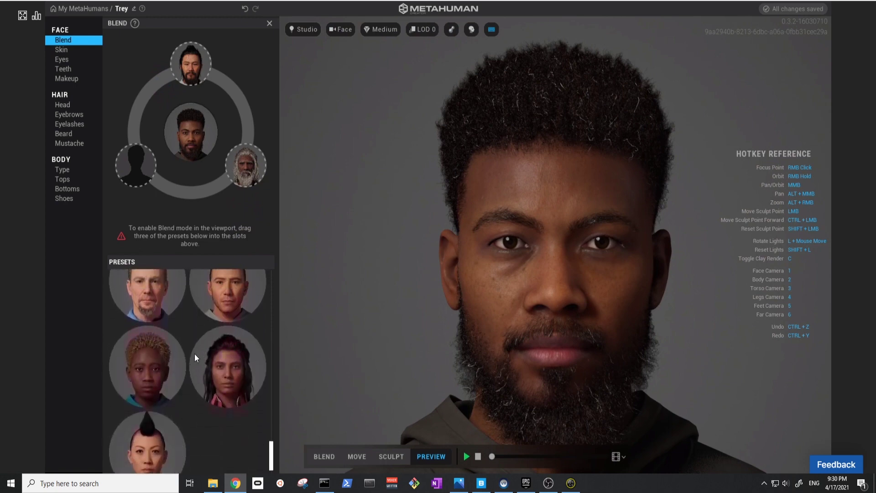
{"action": "scroll", "coordinate": [194, 354], "scroll_direction": "up", "scroll_amount": 4}
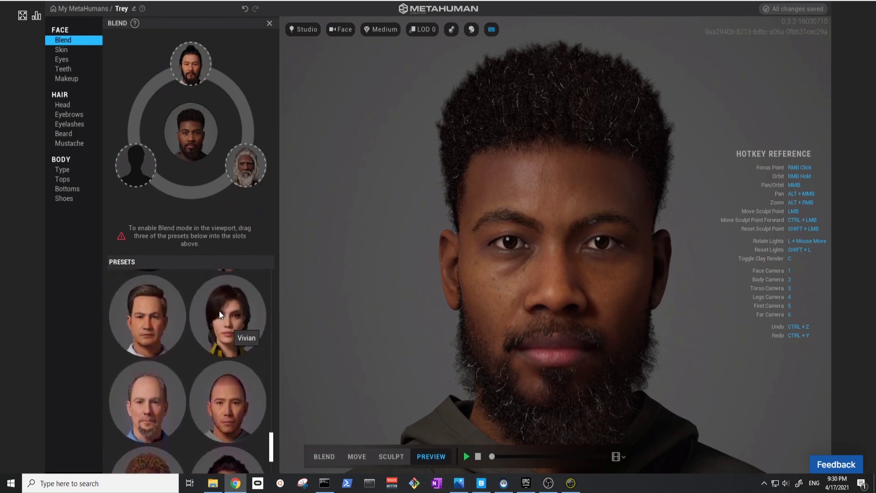
{"action": "left_click_drag", "start_coordinate": [219, 310], "coordinate": [137, 166]}
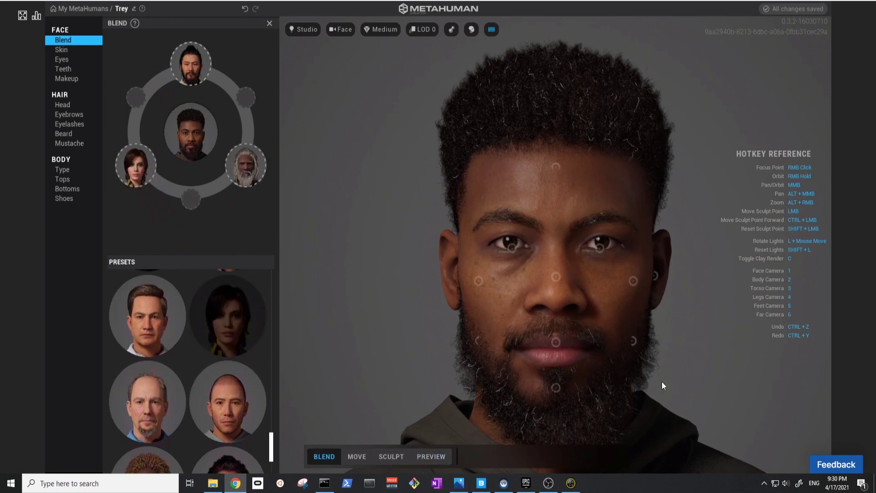
Step: Blend Trey's nose region toward the loaded presets, then bring up the webcam reference snapshot
{"action": "mouse_move", "coordinate": [460, 247]}
{"action": "right_mouse_down"}
{"action": "mouse_move", "coordinate": [407, 245]}
{"action": "mouse_move", "coordinate": [518, 249]}
{"action": "right_mouse_up"}
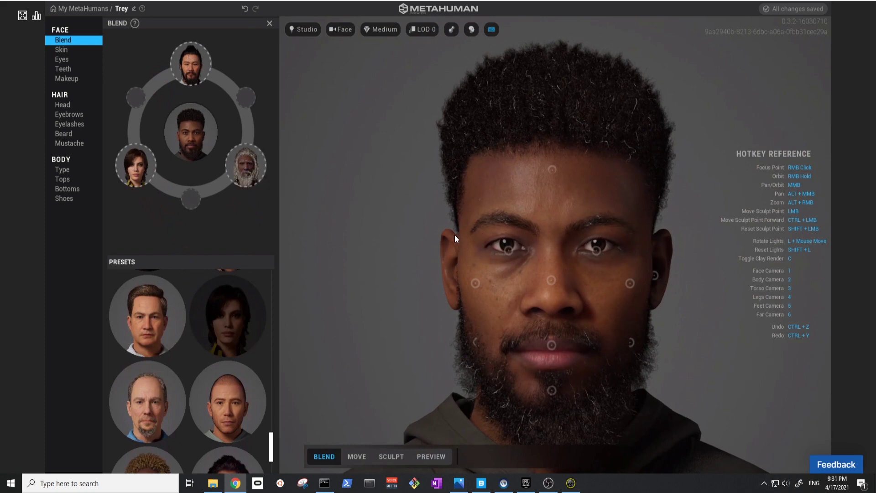
{"action": "right_click_drag", "start_coordinate": [454, 235], "coordinate": [498, 229]}
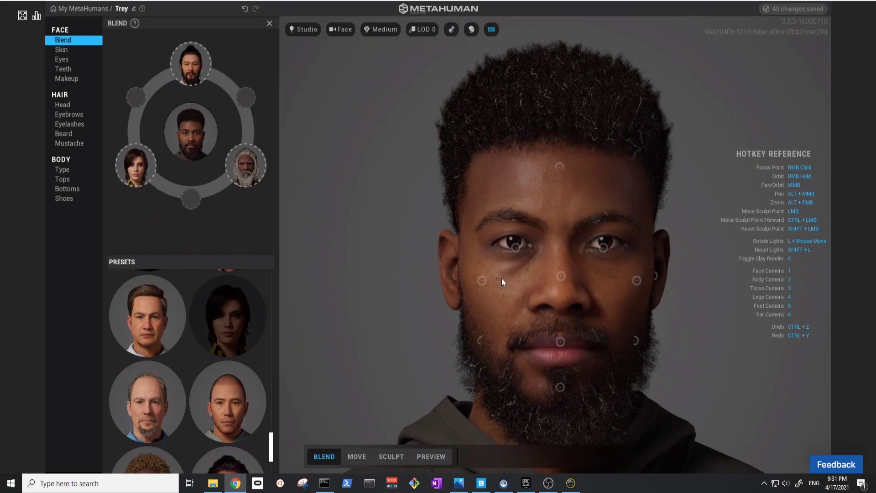
{"action": "left_click_drag", "start_coordinate": [560, 277], "coordinate": [496, 252]}
{"action": "mouse_move", "coordinate": [512, 254]}
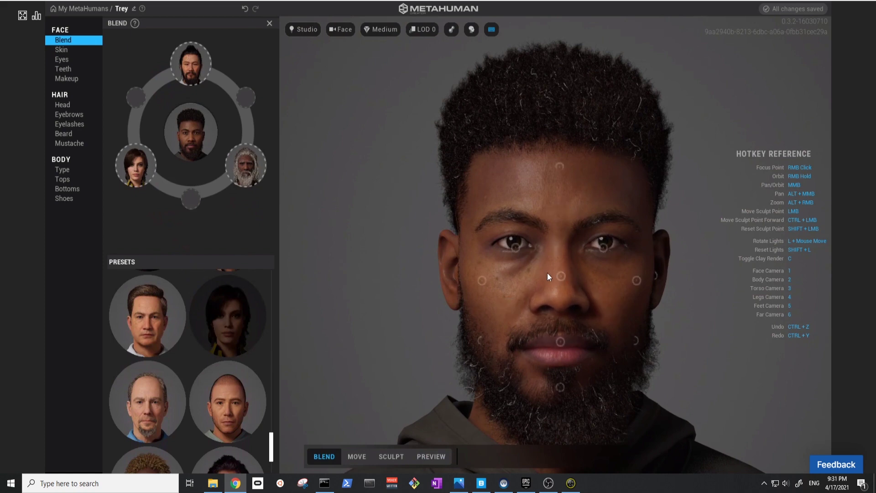
{"action": "mouse_move", "coordinate": [563, 277]}
{"action": "left_mouse_down"}
{"action": "mouse_move", "coordinate": [593, 294]}
{"action": "mouse_move", "coordinate": [581, 295]}
{"action": "mouse_move", "coordinate": [585, 340]}
{"action": "mouse_move", "coordinate": [582, 292]}
{"action": "mouse_move", "coordinate": [633, 259]}
{"action": "mouse_move", "coordinate": [589, 292]}
{"action": "mouse_move", "coordinate": [634, 264]}
{"action": "mouse_move", "coordinate": [593, 284]}
{"action": "mouse_move", "coordinate": [628, 272]}
{"action": "mouse_move", "coordinate": [647, 260]}
{"action": "mouse_move", "coordinate": [589, 286]}
{"action": "mouse_move", "coordinate": [648, 250]}
{"action": "mouse_move", "coordinate": [618, 273]}
{"action": "mouse_move", "coordinate": [644, 252]}
{"action": "mouse_move", "coordinate": [531, 300]}
{"action": "mouse_move", "coordinate": [434, 276]}
{"action": "mouse_move", "coordinate": [431, 347]}
{"action": "mouse_move", "coordinate": [402, 315]}
{"action": "mouse_move", "coordinate": [398, 342]}
{"action": "left_mouse_up"}
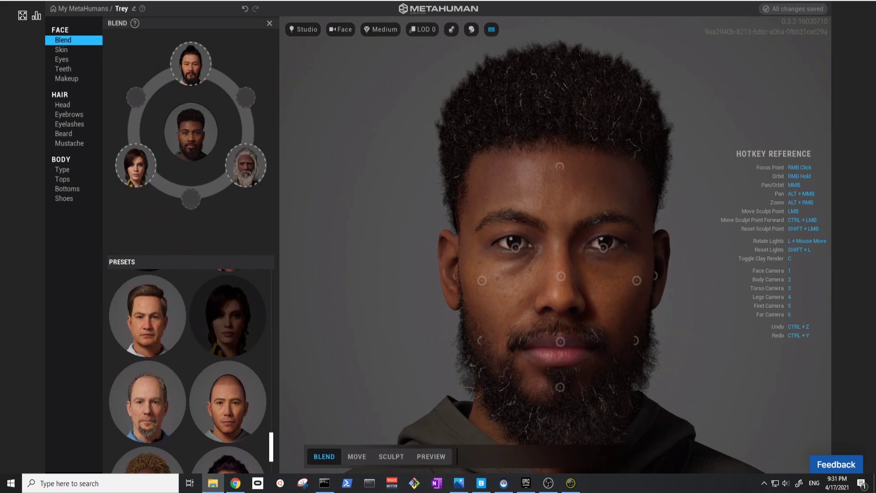
{"action": "left_click", "coordinate": [458, 483]}
Step: Snap the reference photo left and widen MetaHuman Creator beside it
{"action": "left_click_drag", "start_coordinate": [145, 6], "coordinate": [2, 76]}
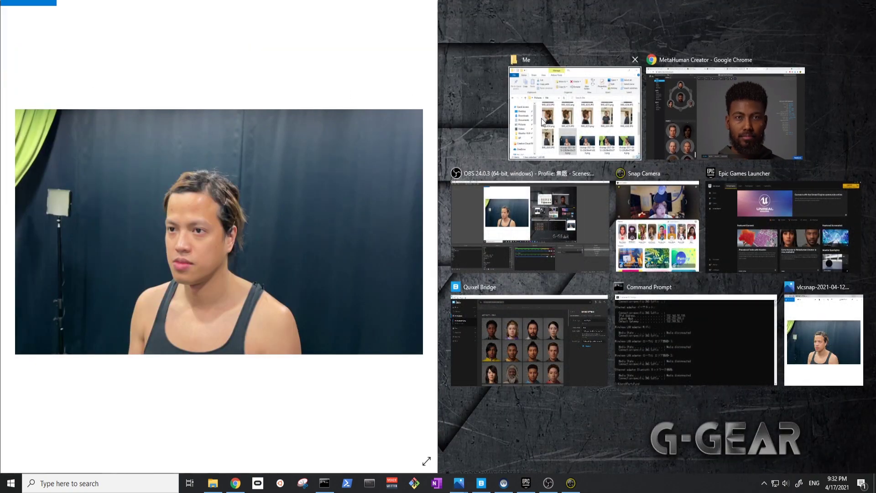
{"action": "left_click", "coordinate": [650, 126]}
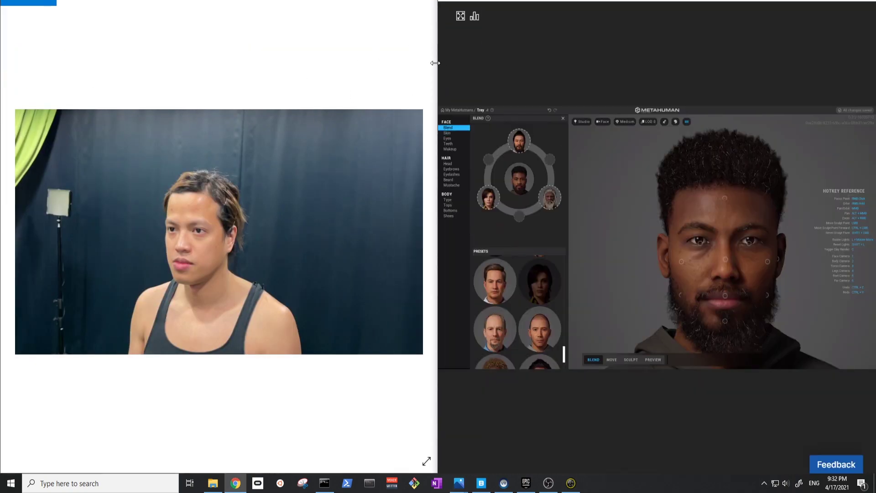
{"action": "left_click_drag", "start_coordinate": [435, 63], "coordinate": [270, 63]}
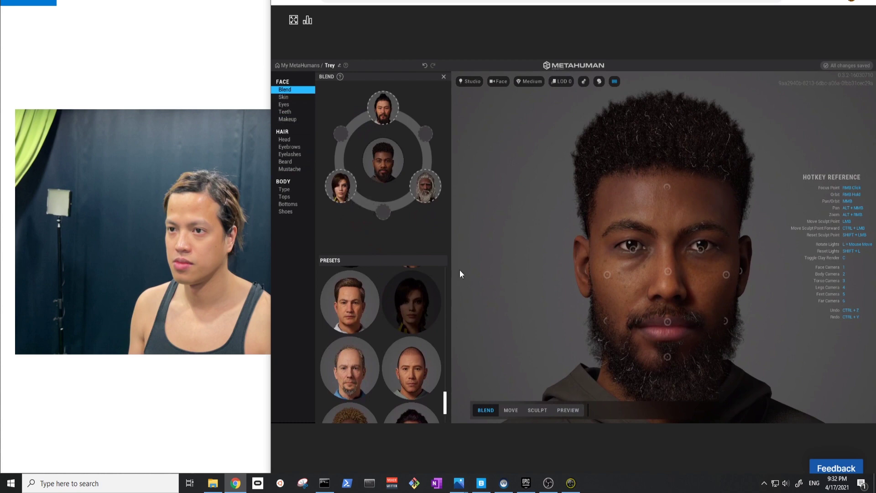
Step: Turn Trey's head to compare with the photo and begin blending the left cheek
{"action": "mouse_move", "coordinate": [657, 295]}
{"action": "right_mouse_down"}
{"action": "mouse_move", "coordinate": [577, 297]}
{"action": "mouse_move", "coordinate": [601, 292]}
{"action": "right_mouse_up"}
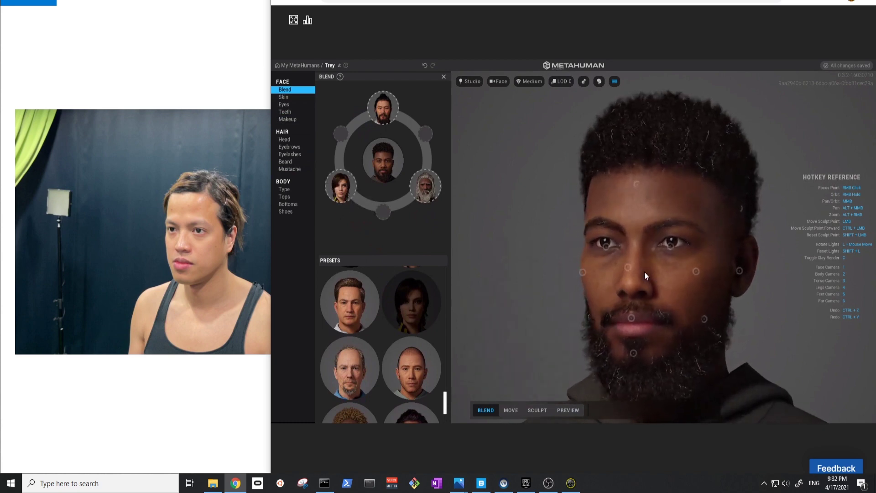
{"action": "right_click_drag", "start_coordinate": [644, 272], "coordinate": [629, 276]}
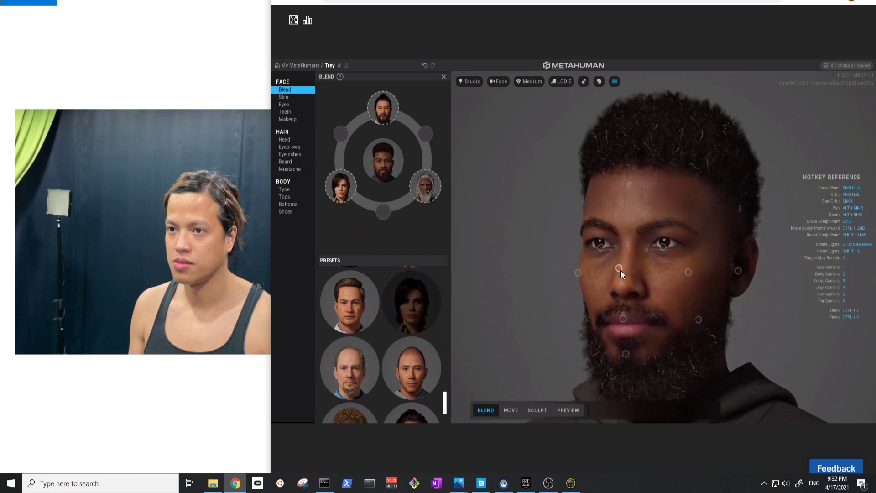
{"action": "left_click_drag", "start_coordinate": [578, 273], "coordinate": [587, 291]}
Step: Enlarge the reference photo to zoom on the face, then narrow it again
{"action": "key", "text": "super+Left"}
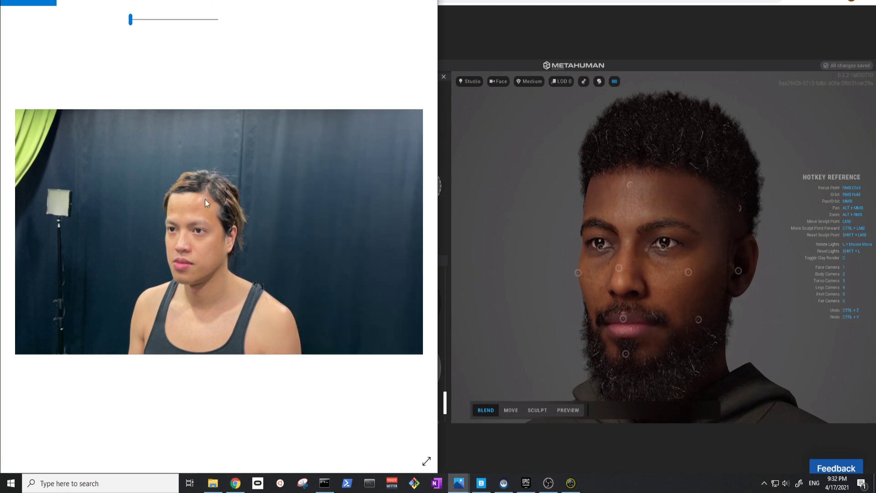
{"action": "left_click", "coordinate": [149, 27]}
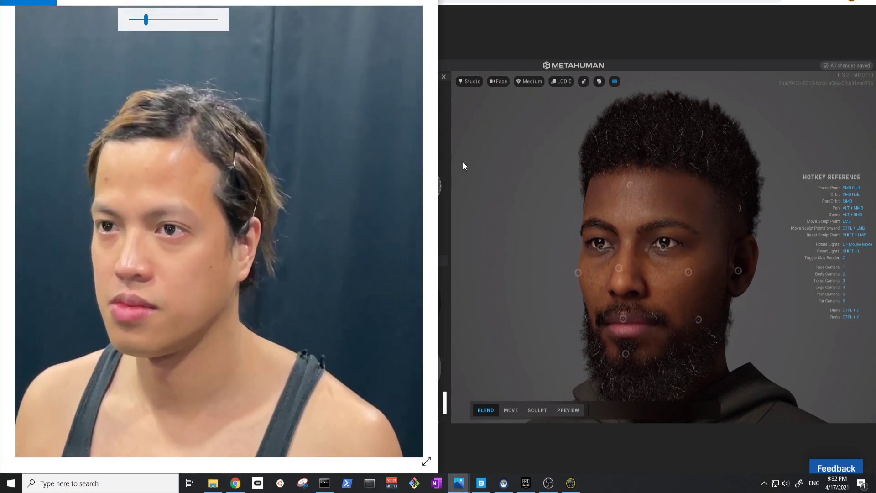
{"action": "left_click_drag", "start_coordinate": [438, 172], "coordinate": [270, 174]}
Step: Zoom the reference photo in on the person's face
{"action": "left_click", "coordinate": [85, 2]}
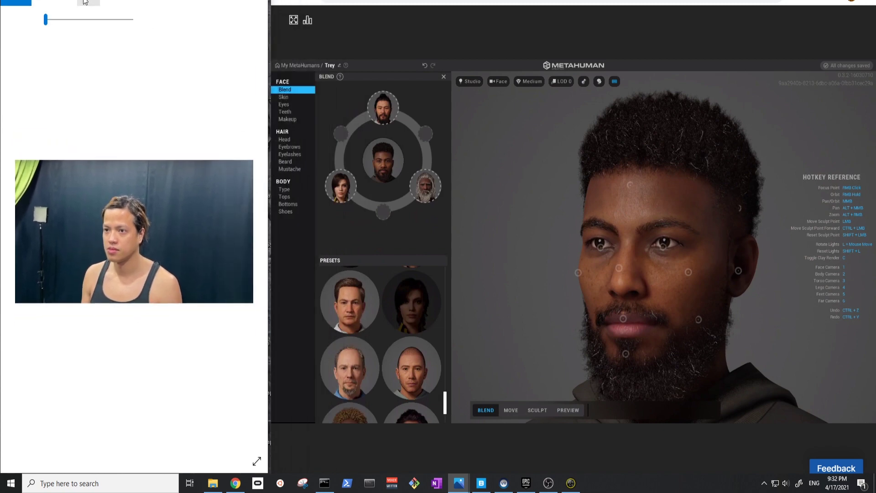
{"action": "left_click", "coordinate": [62, 20]}
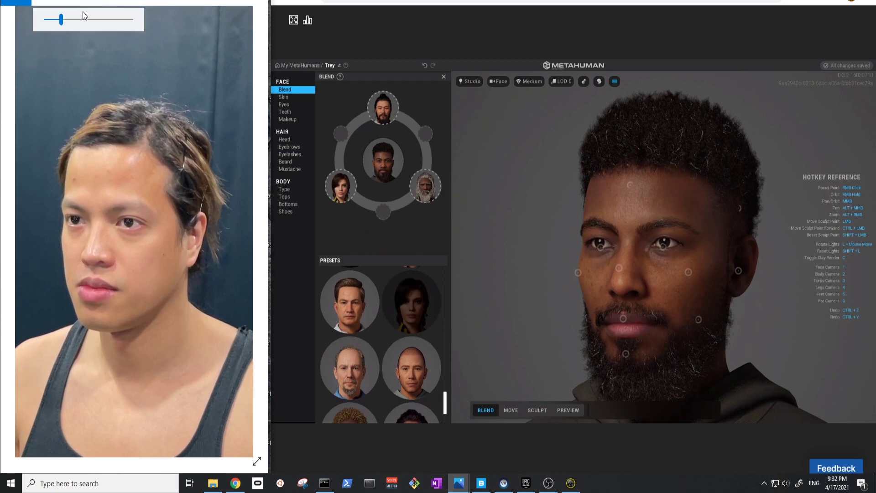
{"action": "left_click", "coordinate": [65, 19]}
{"action": "left_click_drag", "start_coordinate": [65, 20], "coordinate": [69, 20]}
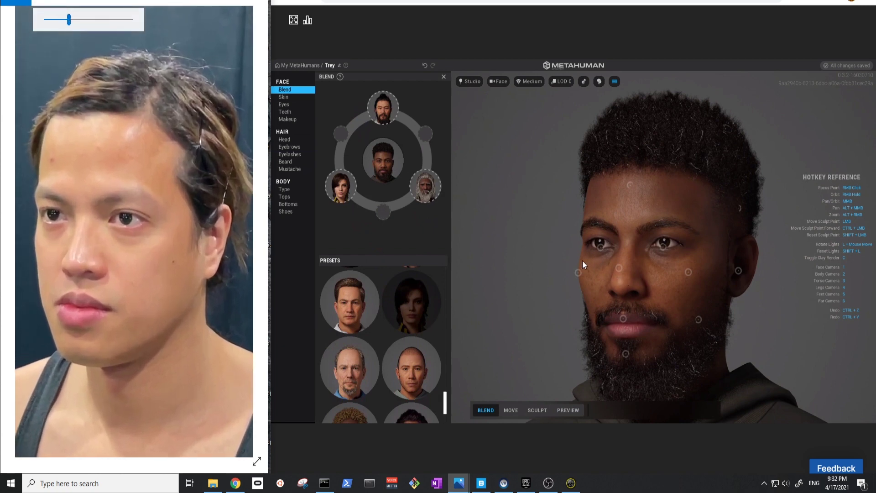
Step: Orbit Trey's head and blend the ear shape toward a preset face
{"action": "right_click_drag", "start_coordinate": [665, 294], "coordinate": [644, 295]}
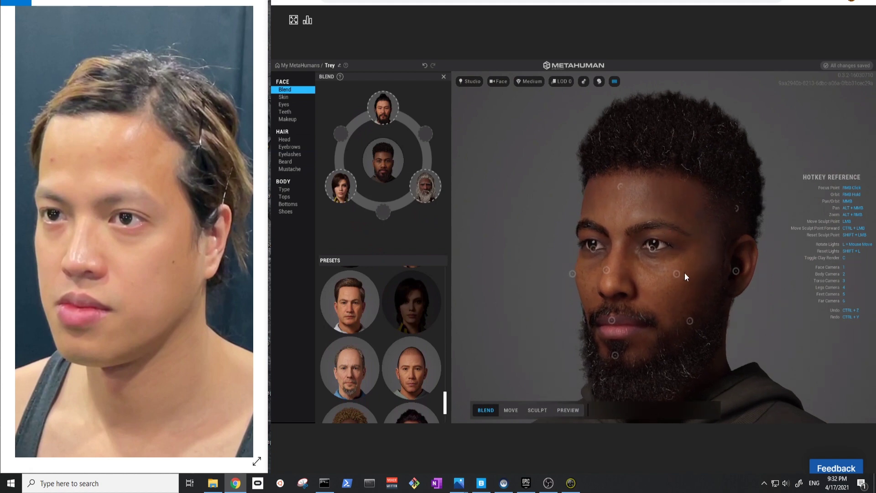
{"action": "mouse_move", "coordinate": [604, 274]}
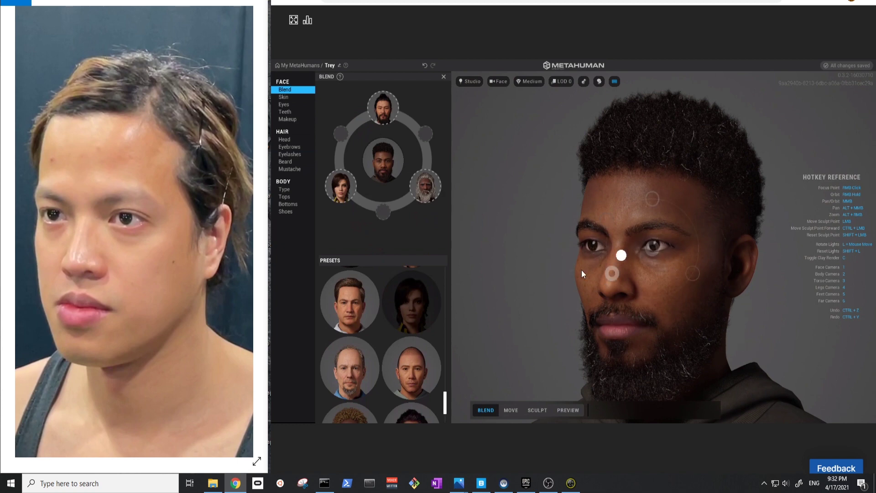
{"action": "mouse_move", "coordinate": [577, 276]}
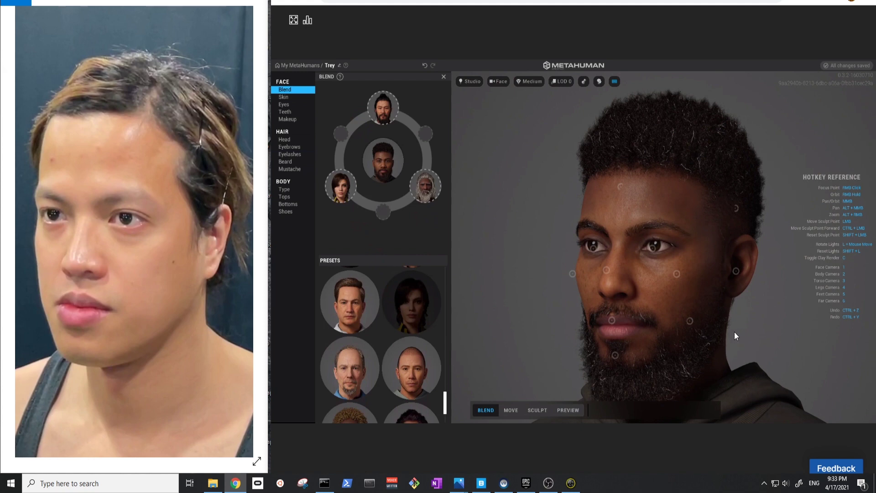
{"action": "left_click_drag", "start_coordinate": [736, 275], "coordinate": [787, 347]}
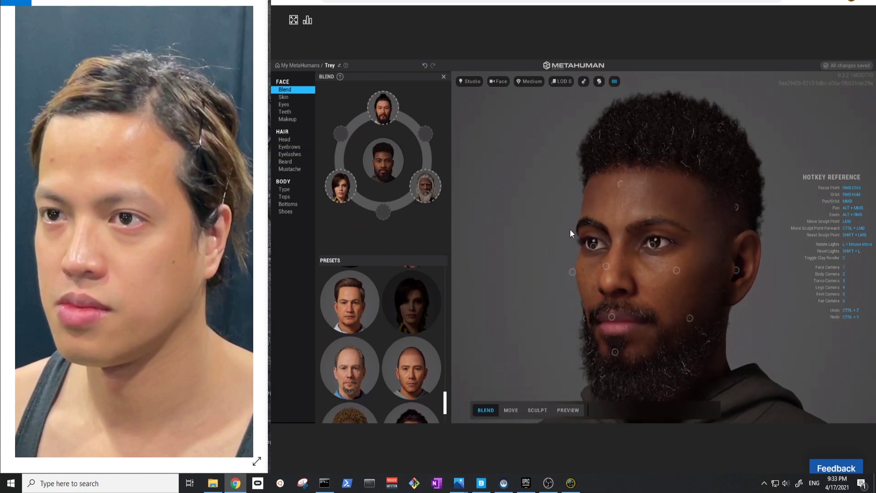
Step: Pick a new skin tone for Trey in Face > Skin's colour picker
{"action": "left_click", "coordinate": [300, 98]}
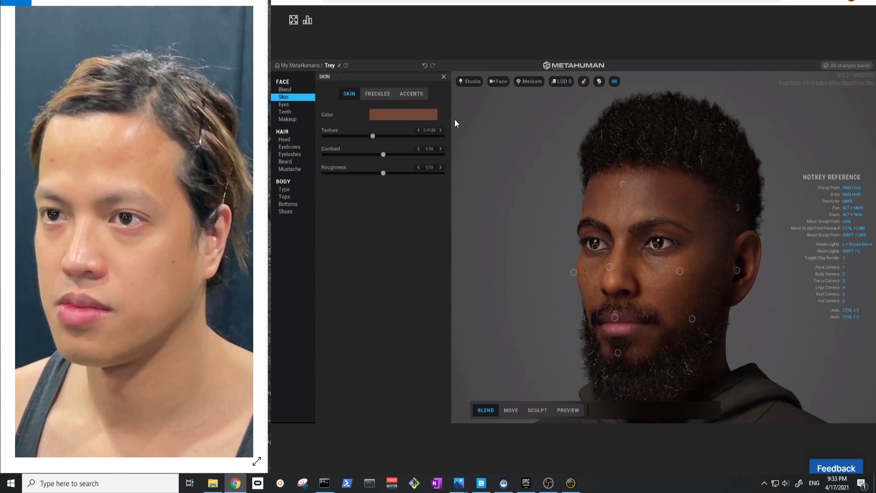
{"action": "left_click", "coordinate": [417, 116]}
{"action": "mouse_move", "coordinate": [466, 163]}
{"action": "left_mouse_down"}
{"action": "mouse_move", "coordinate": [448, 163]}
{"action": "mouse_move", "coordinate": [455, 158]}
{"action": "left_mouse_up"}
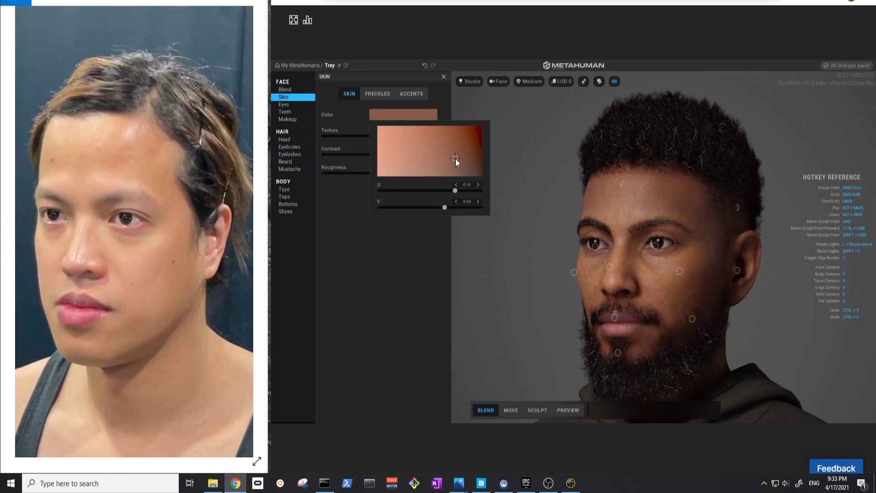
{"action": "left_click", "coordinate": [434, 260]}
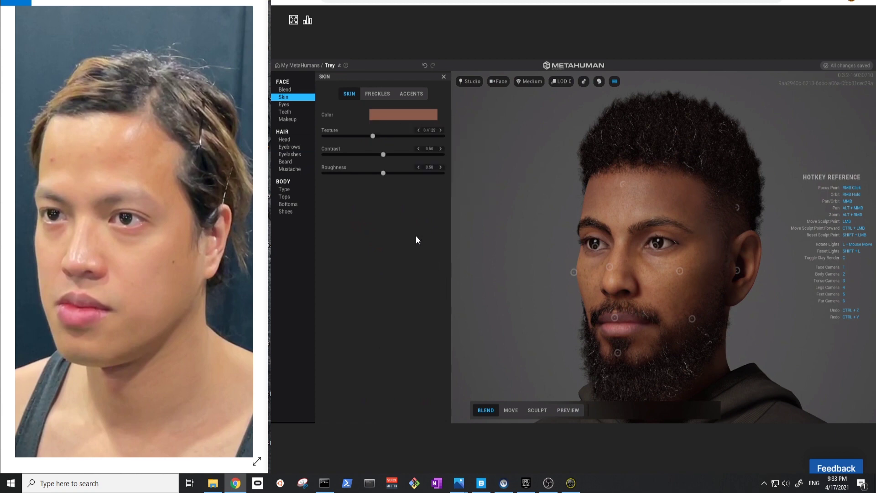
Step: Raise the cheek accent Redness to about 0.30 in the Accents settings
{"action": "left_click", "coordinate": [385, 95]}
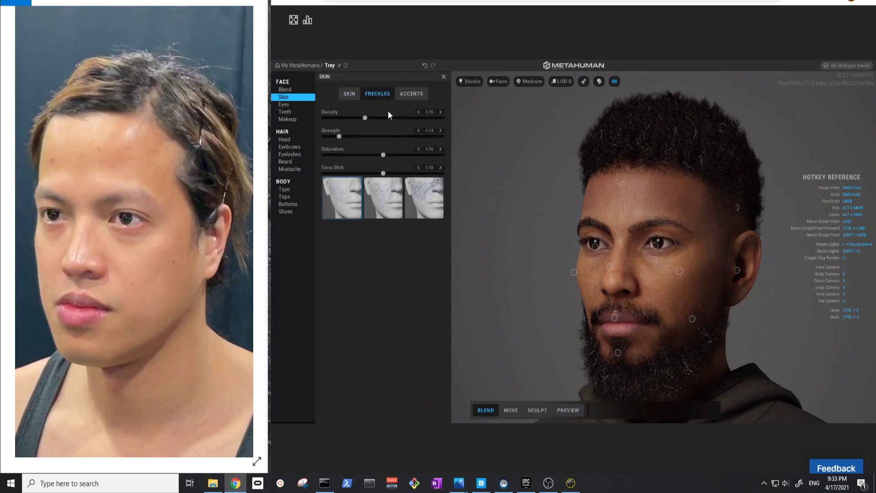
{"action": "left_click", "coordinate": [409, 94]}
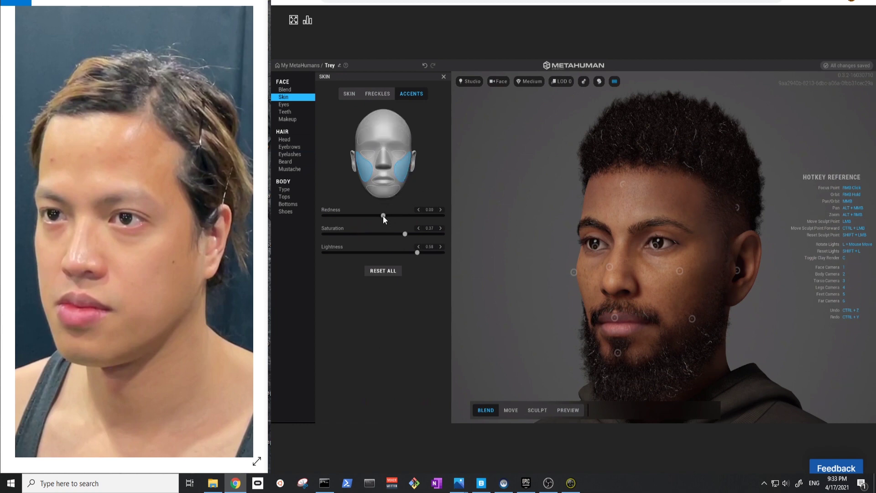
{"action": "left_click_drag", "start_coordinate": [383, 215], "coordinate": [402, 215]}
Step: Clear Trey's selected beard tile and then the mustache tile, leaving the face clean-shaven
{"action": "left_click", "coordinate": [287, 105]}
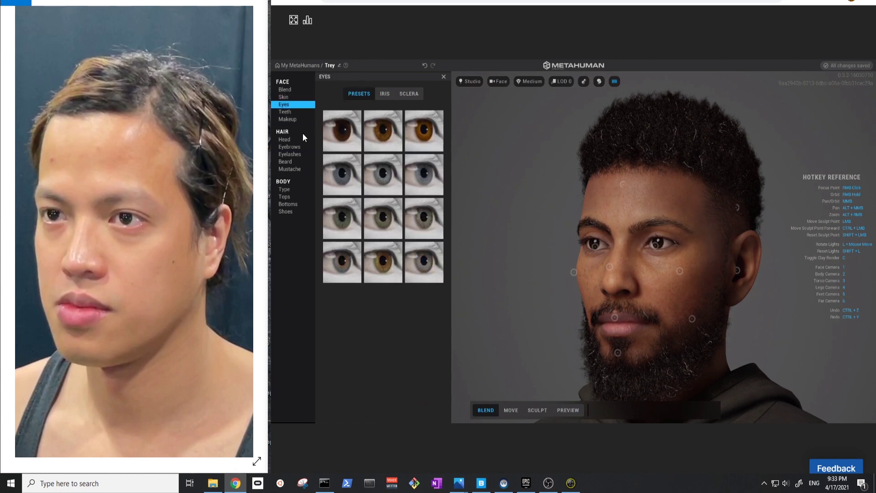
{"action": "left_click", "coordinate": [301, 161]}
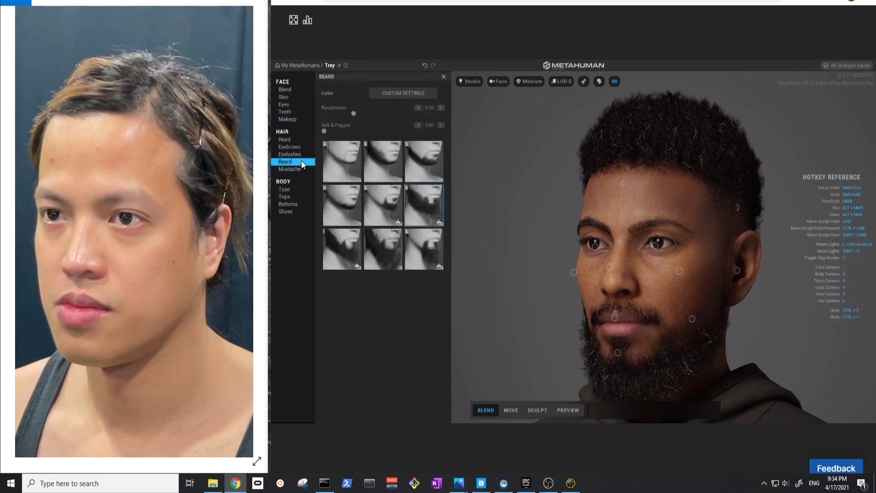
{"action": "left_click", "coordinate": [434, 211]}
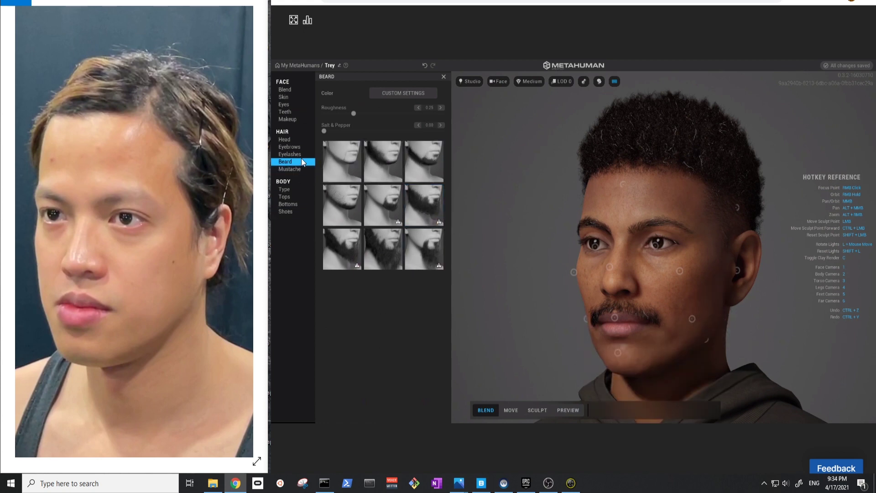
{"action": "left_click", "coordinate": [308, 169]}
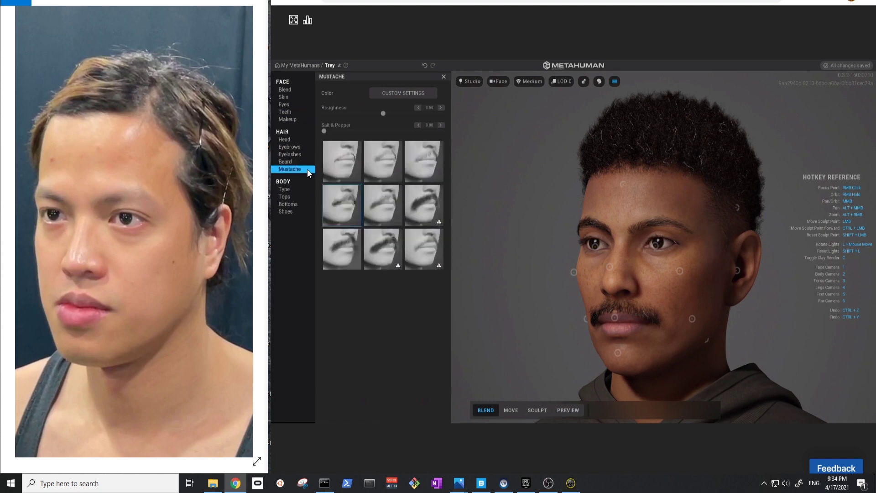
{"action": "left_click", "coordinate": [343, 201]}
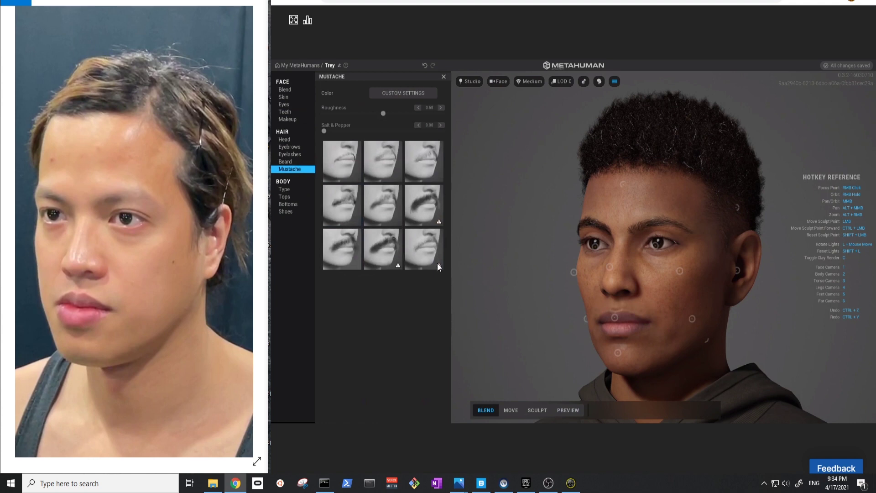
{"action": "left_click", "coordinate": [307, 140]}
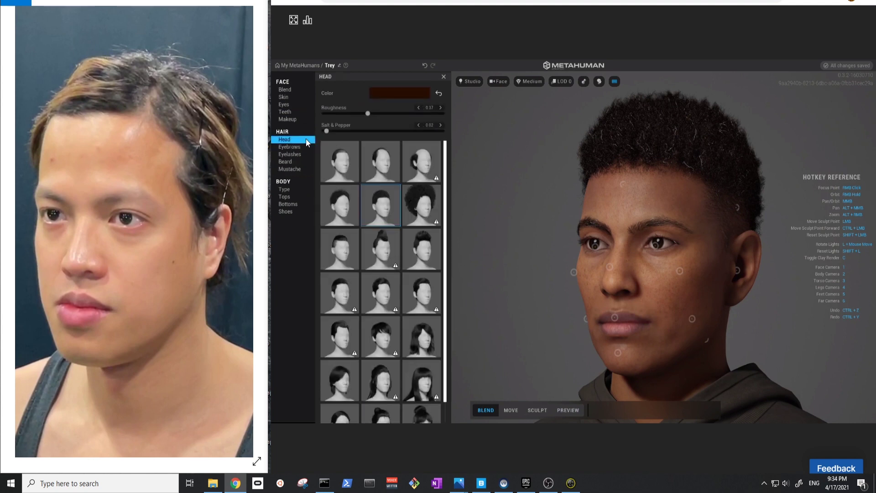
Step: Compare eye Presets 001, 004 and 007, then settle on the amber-brown Preset 011 eyes
{"action": "left_click", "coordinate": [300, 105]}
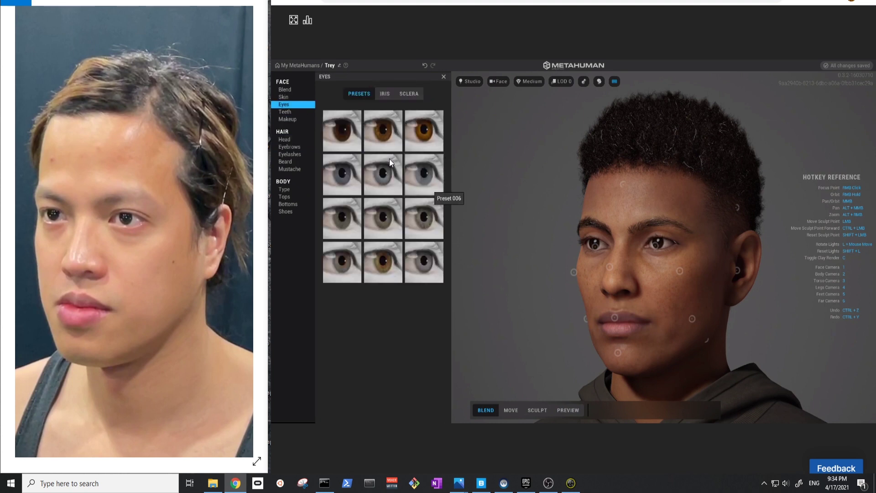
{"action": "left_click", "coordinate": [346, 138]}
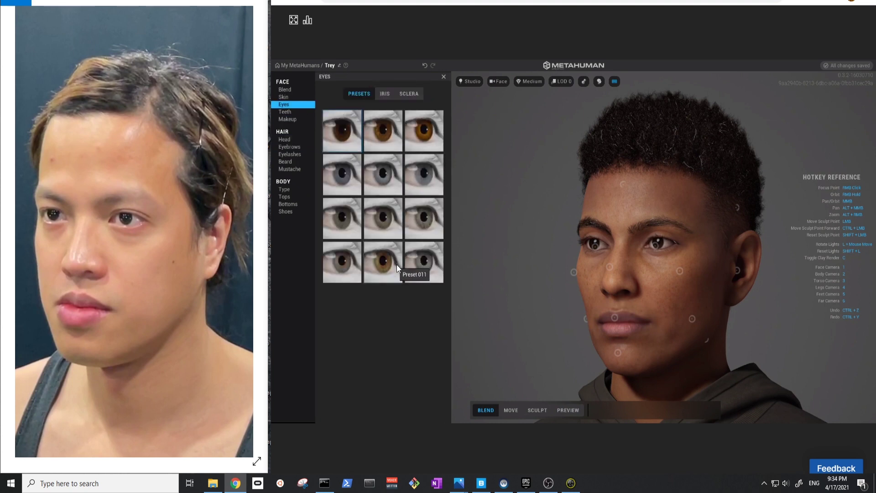
{"action": "left_click", "coordinate": [394, 267]}
{"action": "left_click", "coordinate": [344, 137]}
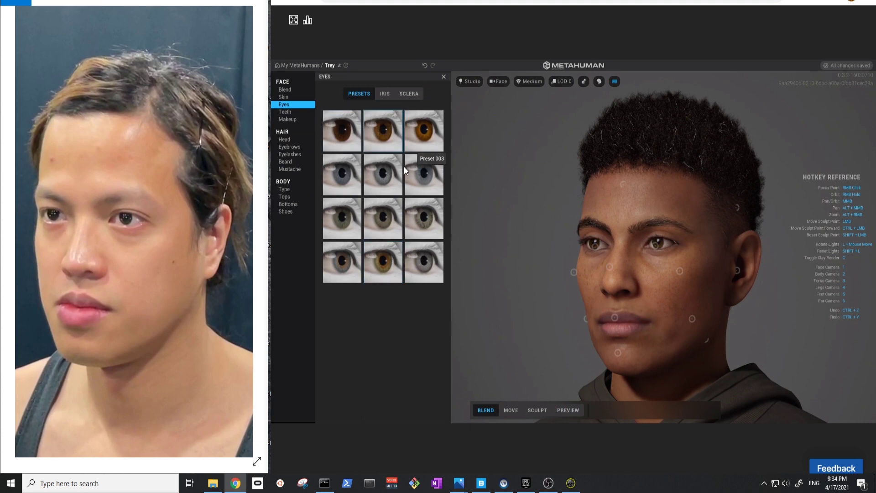
{"action": "left_click", "coordinate": [343, 176]}
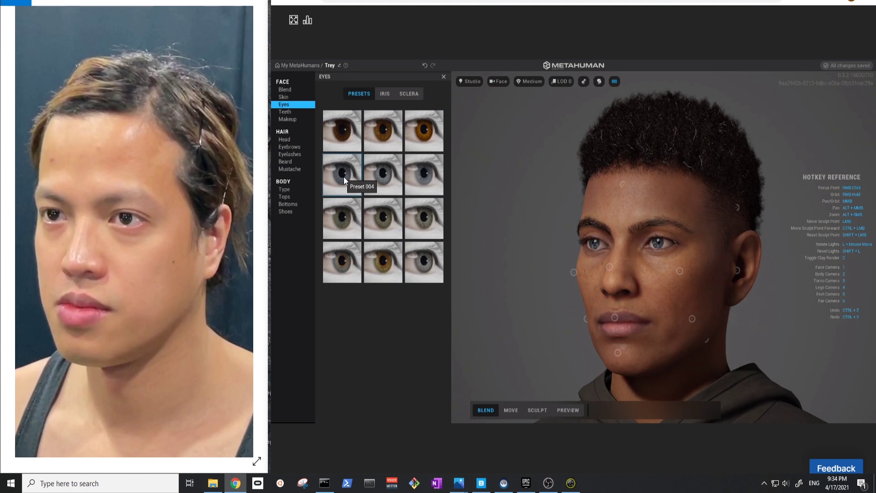
{"action": "left_click", "coordinate": [344, 226]}
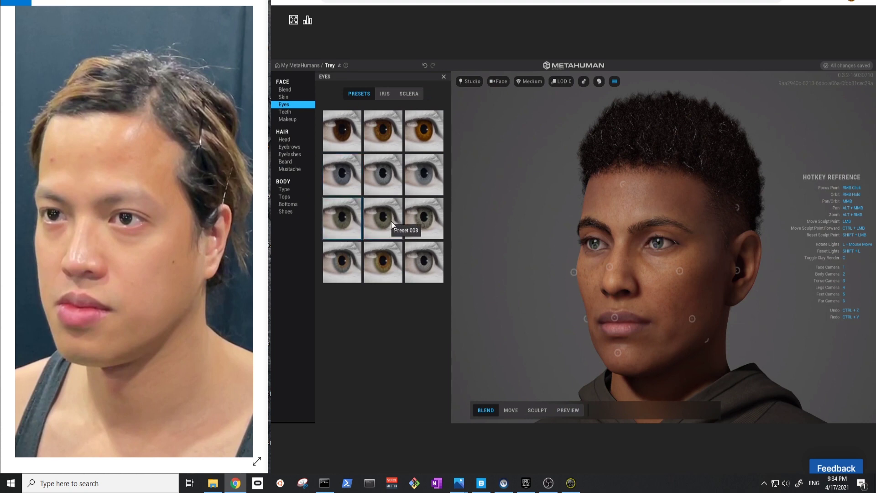
{"action": "left_click", "coordinate": [382, 258]}
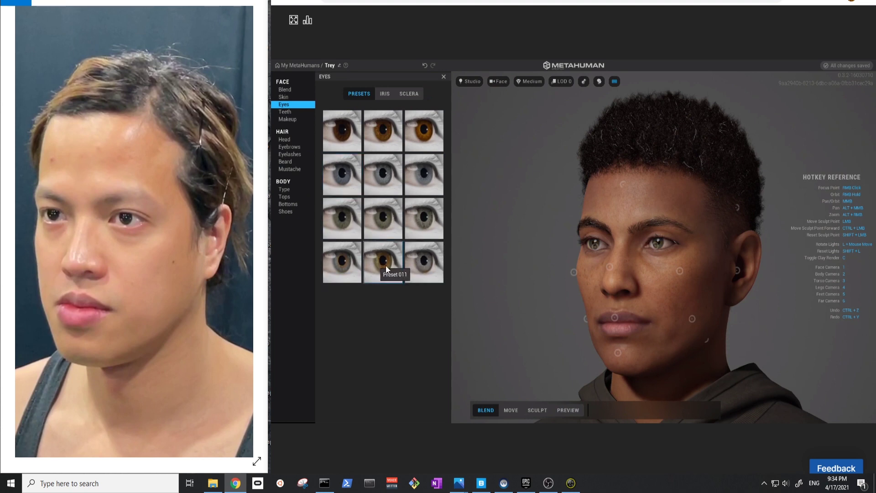
{"action": "left_click", "coordinate": [299, 114]}
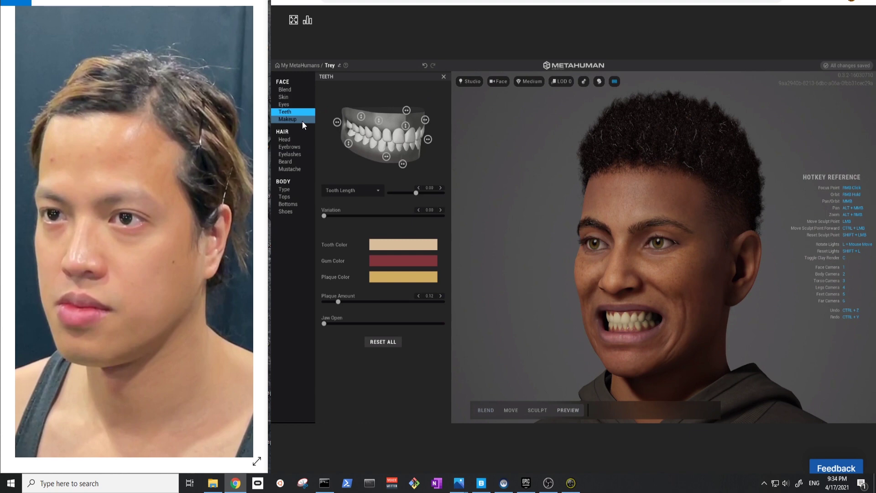
Step: Apply Dramatic Smudge eye makeup and shift its colour from blue to dark red (480000)
{"action": "left_click", "coordinate": [302, 121]}
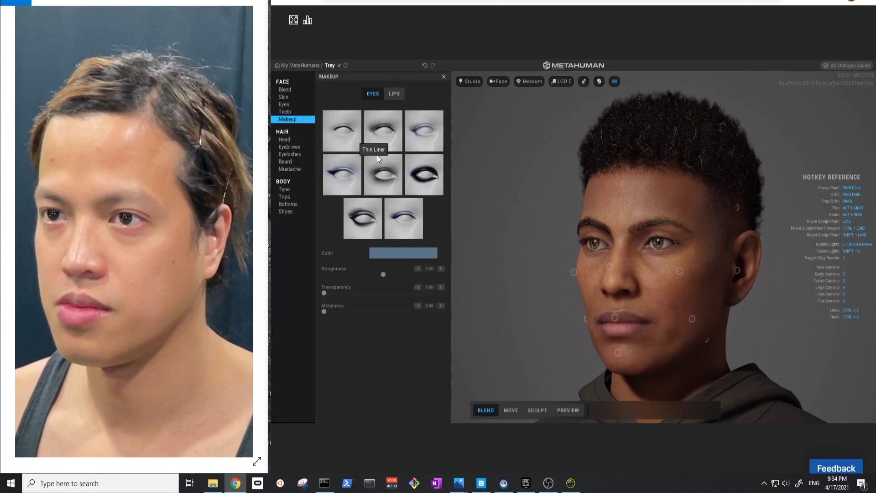
{"action": "left_click", "coordinate": [348, 133]}
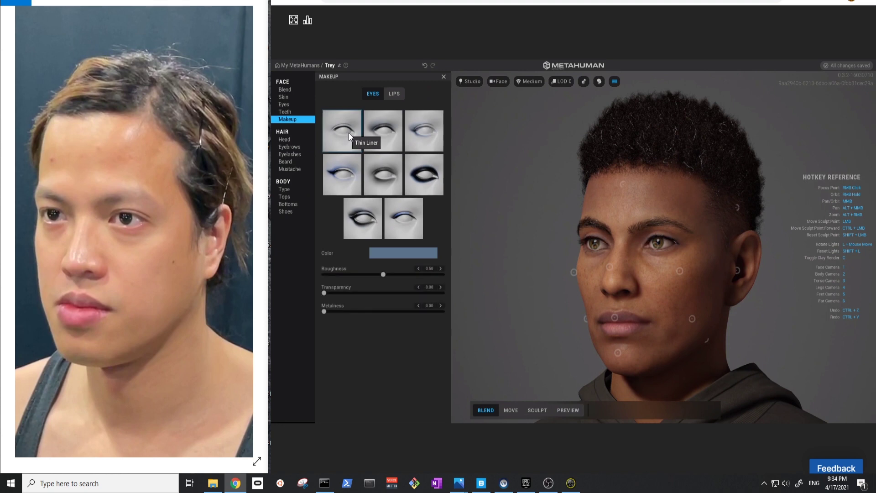
{"action": "left_click", "coordinate": [388, 132]}
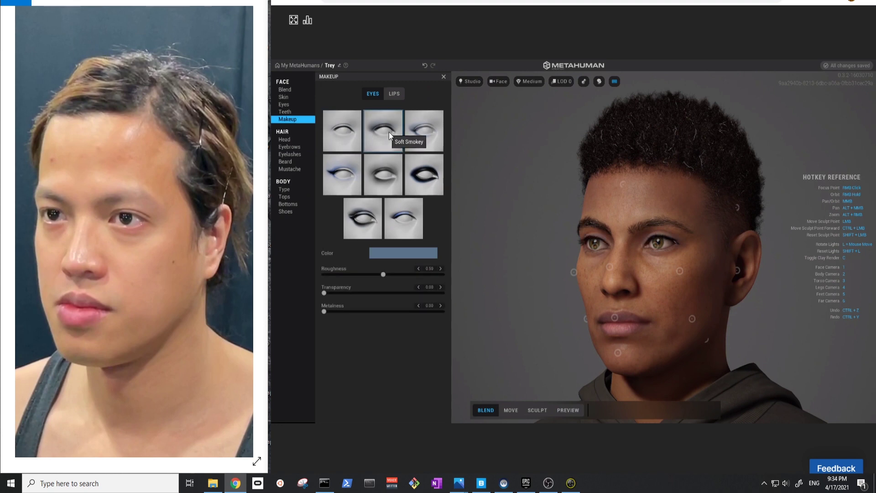
{"action": "left_click", "coordinate": [423, 183]}
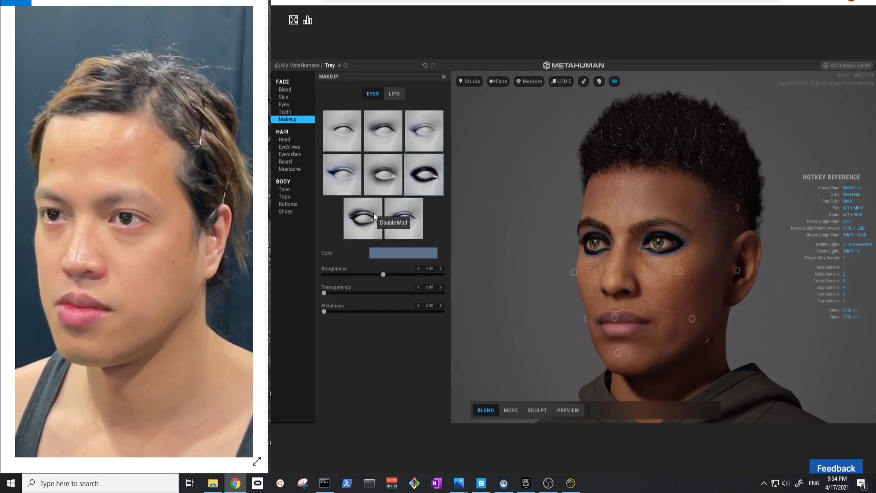
{"action": "left_click", "coordinate": [375, 213]}
{"action": "left_click", "coordinate": [431, 186]}
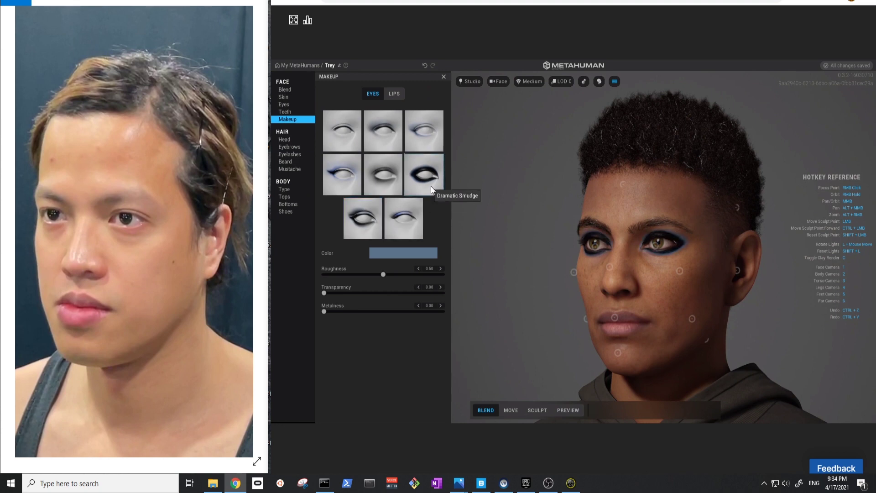
{"action": "left_click", "coordinate": [408, 253]}
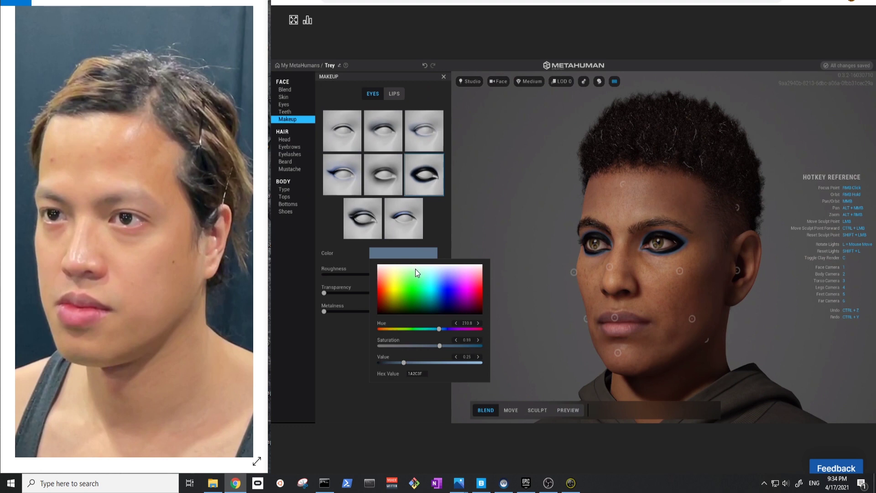
{"action": "mouse_move", "coordinate": [464, 287]}
{"action": "left_mouse_down"}
{"action": "mouse_move", "coordinate": [494, 287]}
{"action": "mouse_move", "coordinate": [494, 302]}
{"action": "mouse_move", "coordinate": [497, 272]}
{"action": "mouse_move", "coordinate": [496, 310]}
{"action": "mouse_move", "coordinate": [497, 300]}
{"action": "mouse_move", "coordinate": [474, 300]}
{"action": "mouse_move", "coordinate": [488, 304]}
{"action": "mouse_move", "coordinate": [491, 292]}
{"action": "mouse_move", "coordinate": [493, 307]}
{"action": "left_mouse_up"}
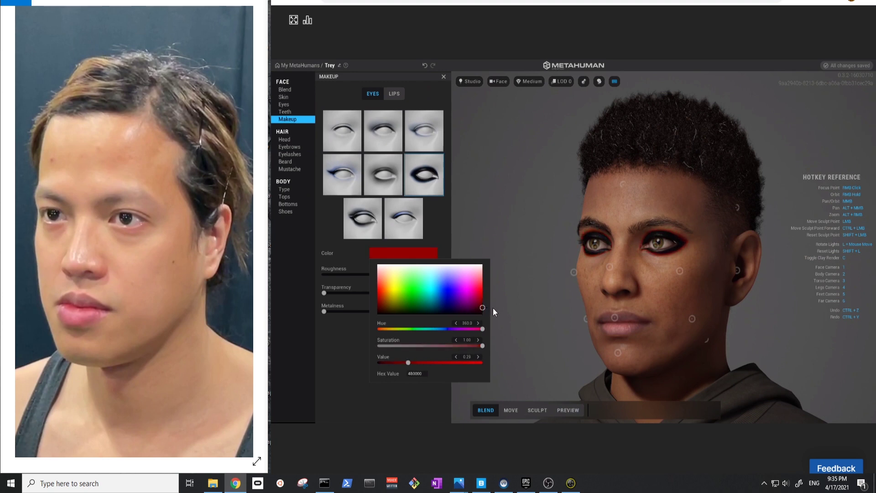
Step: Preview the Medium Mohawk hairstyle, then give Trey the Long Messy head hair
{"action": "left_click", "coordinate": [373, 418]}
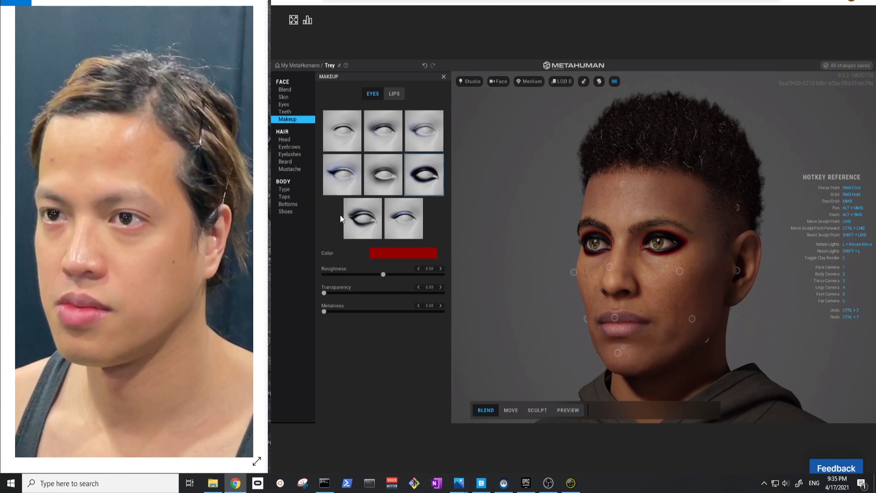
{"action": "left_click", "coordinate": [298, 139]}
{"action": "scroll", "coordinate": [421, 249], "scroll_direction": "down", "scroll_amount": 1}
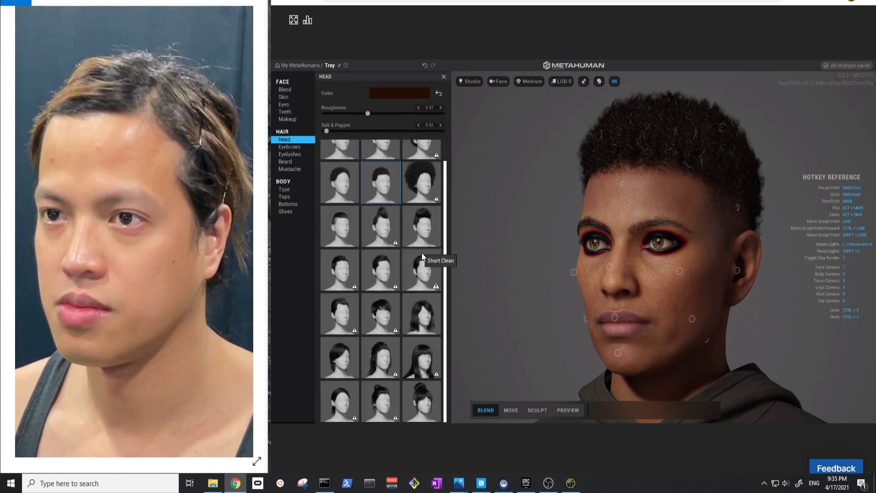
{"action": "scroll", "coordinate": [423, 313], "scroll_direction": "up", "scroll_amount": 1}
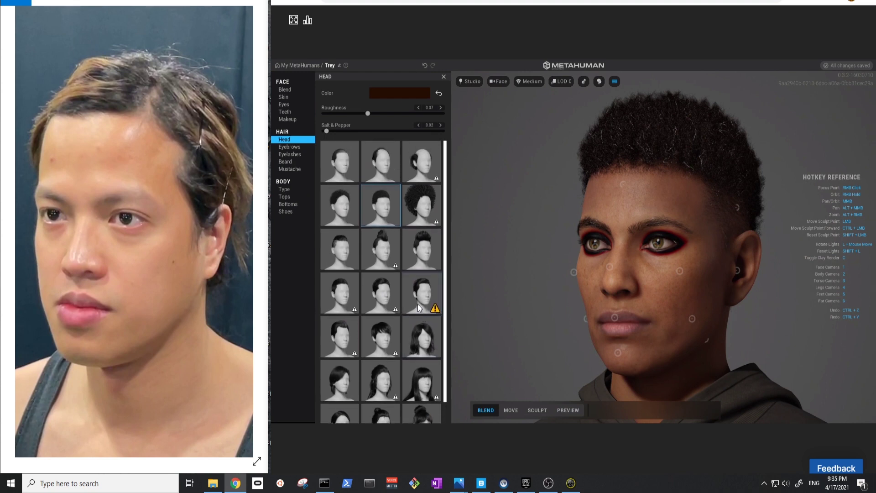
{"action": "left_click", "coordinate": [387, 245]}
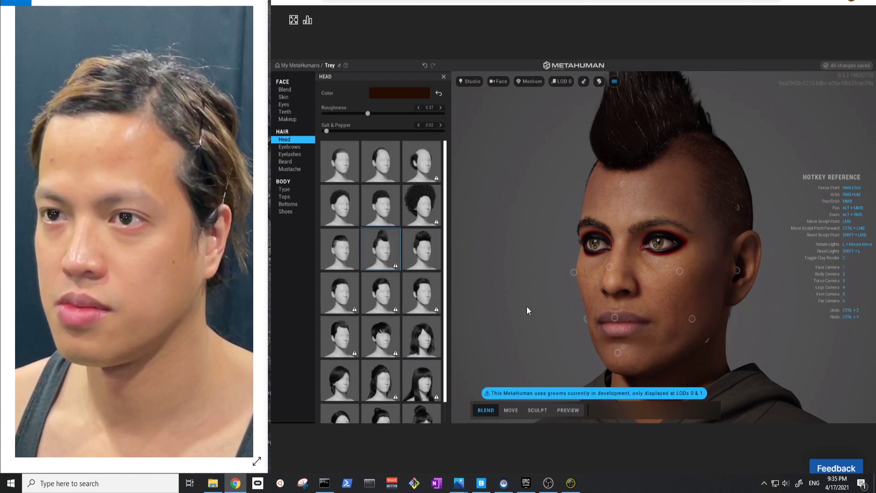
{"action": "scroll", "coordinate": [431, 330], "scroll_direction": "down", "scroll_amount": 1}
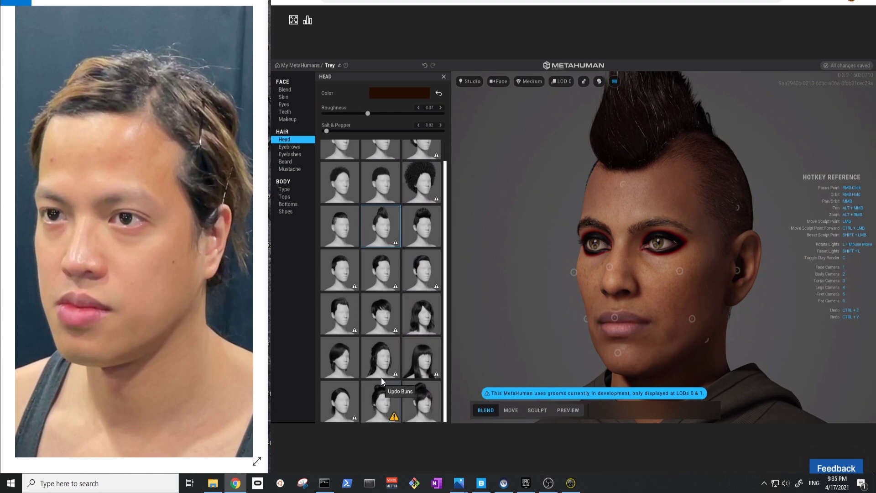
{"action": "left_click", "coordinate": [387, 360]}
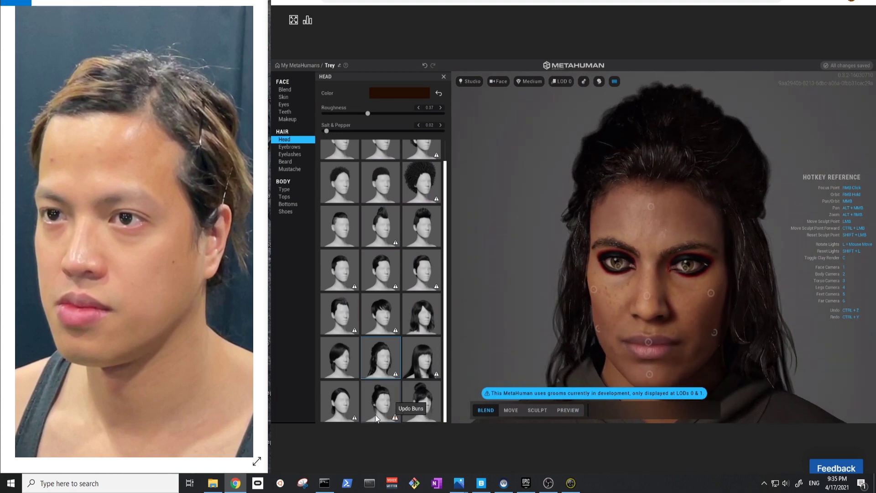
{"action": "scroll", "coordinate": [393, 255], "scroll_direction": "up", "scroll_amount": 1}
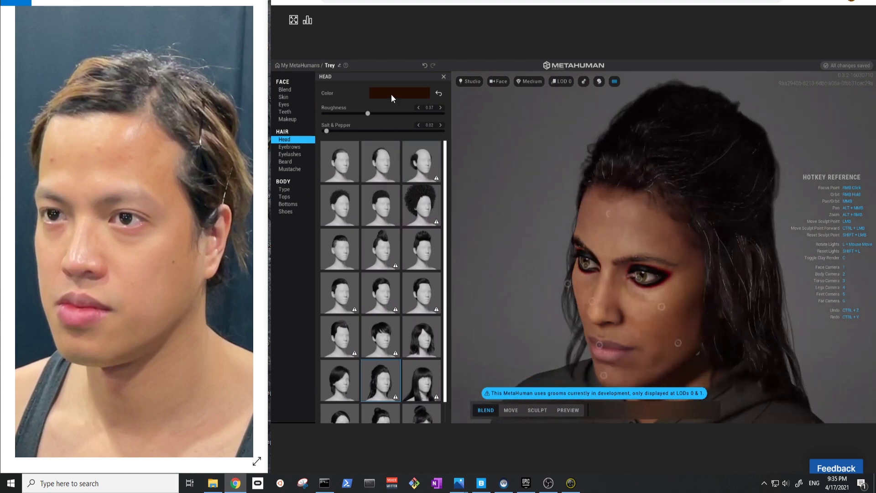
Step: Raise Salt & Pepper for grey strands and lower hair melanin to about 0.25
{"action": "left_click_drag", "start_coordinate": [327, 131], "coordinate": [362, 139]}
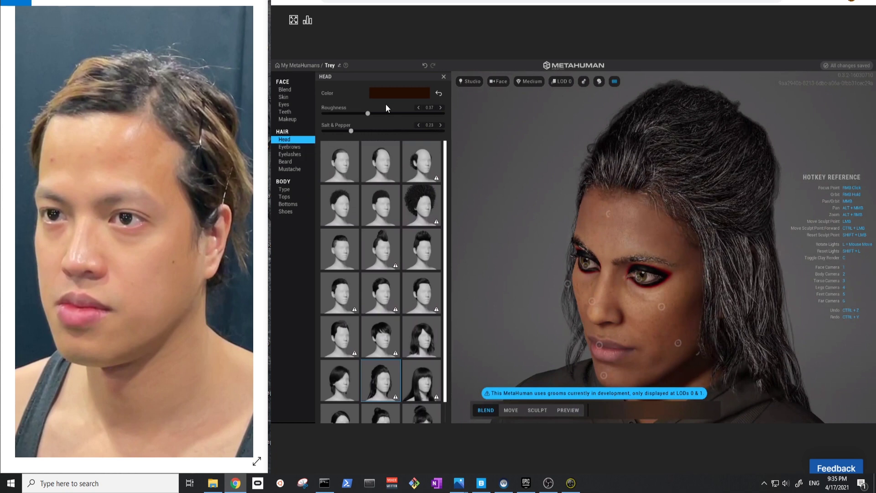
{"action": "left_click", "coordinate": [390, 93]}
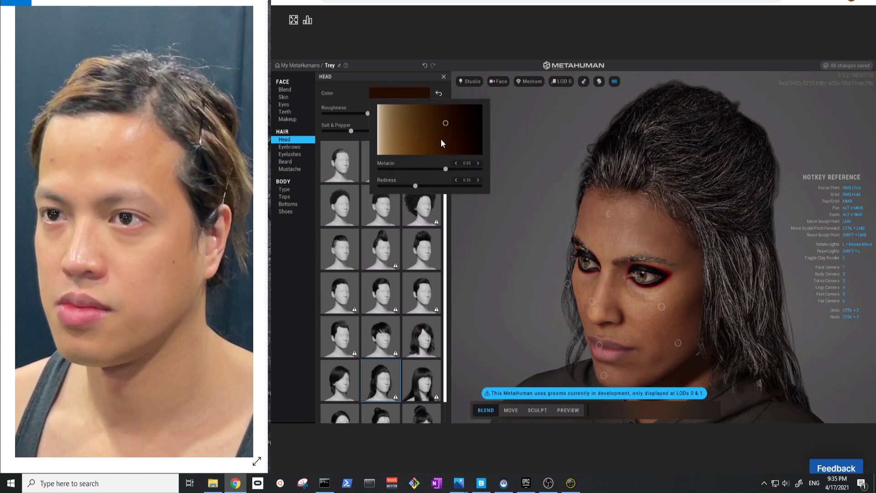
{"action": "mouse_move", "coordinate": [445, 170]}
{"action": "left_mouse_down"}
{"action": "mouse_move", "coordinate": [459, 170]}
{"action": "mouse_move", "coordinate": [463, 187]}
{"action": "mouse_move", "coordinate": [481, 183]}
{"action": "mouse_move", "coordinate": [469, 169]}
{"action": "mouse_move", "coordinate": [394, 168]}
{"action": "mouse_move", "coordinate": [403, 169]}
{"action": "left_mouse_up"}
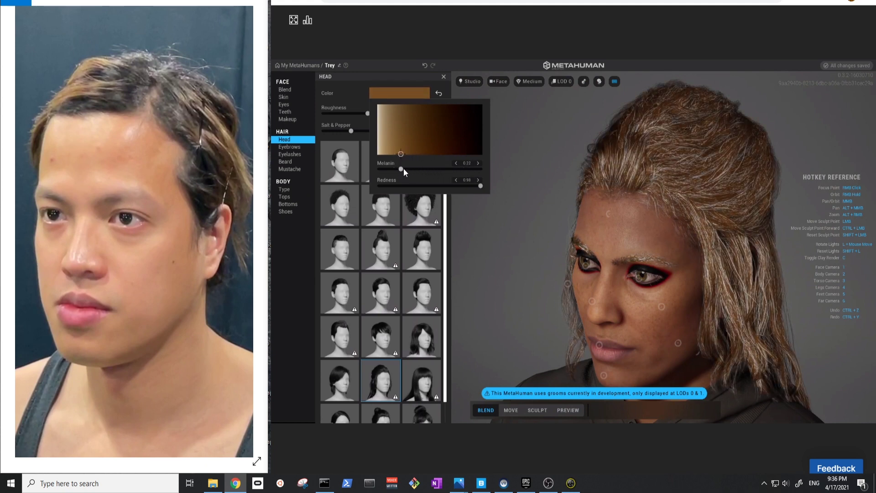
{"action": "left_click", "coordinate": [348, 94]}
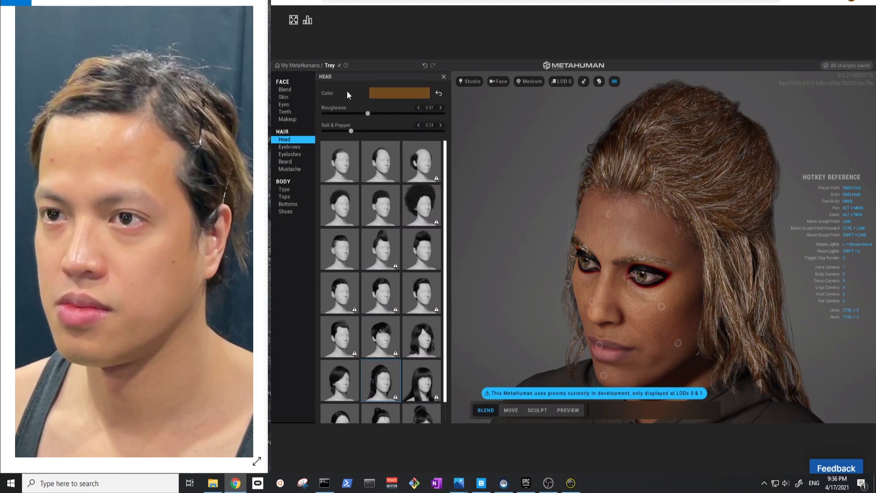
{"action": "left_click", "coordinate": [398, 94]}
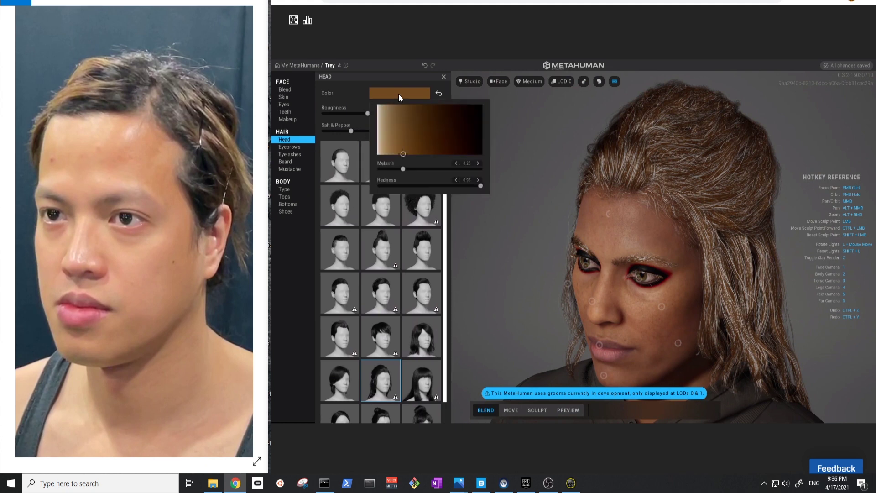
{"action": "left_click", "coordinate": [357, 97]}
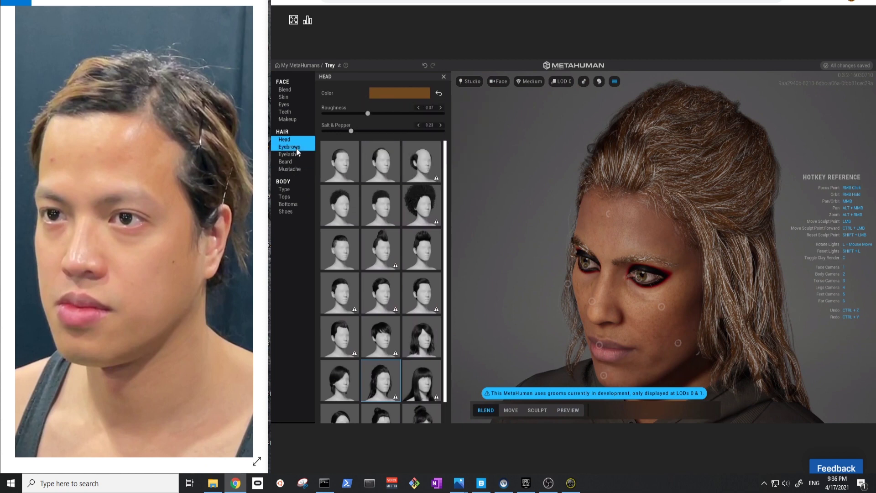
Step: Apply the bottom-left eyebrow style to the character
{"action": "left_click", "coordinate": [297, 147]}
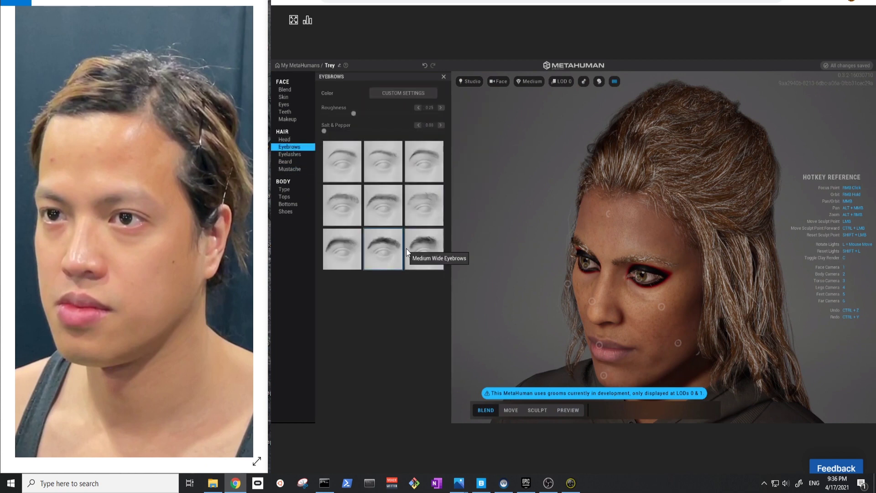
{"action": "left_click", "coordinate": [338, 251]}
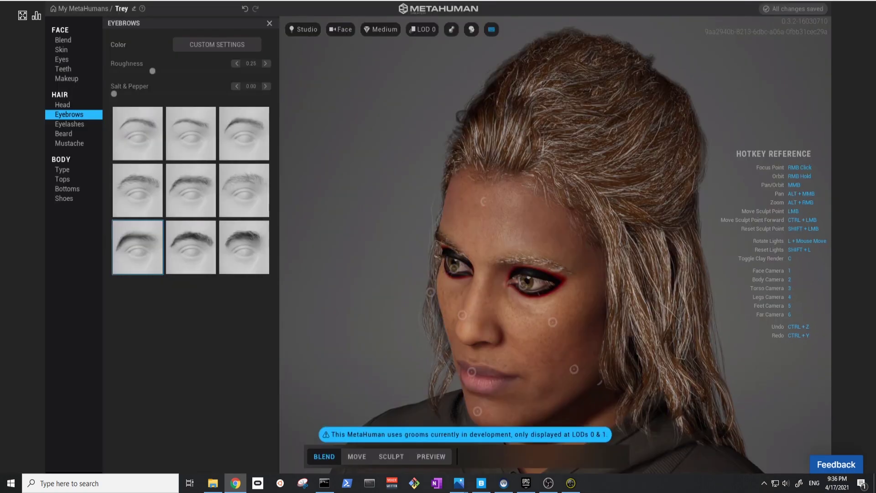
{"action": "left_click", "coordinate": [78, 125]}
Step: Try the Long Scraggly Goatee, then replace it with the Pencil Thin Beard
{"action": "left_click", "coordinate": [80, 130]}
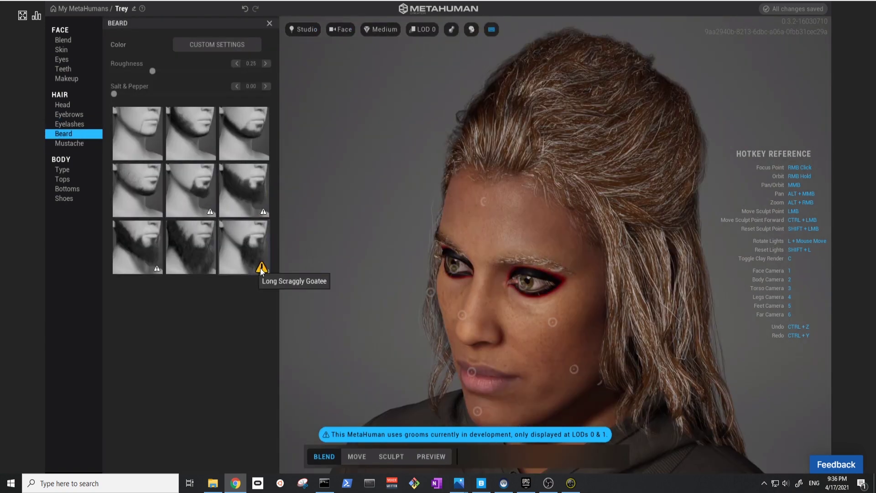
{"action": "left_click", "coordinate": [242, 257]}
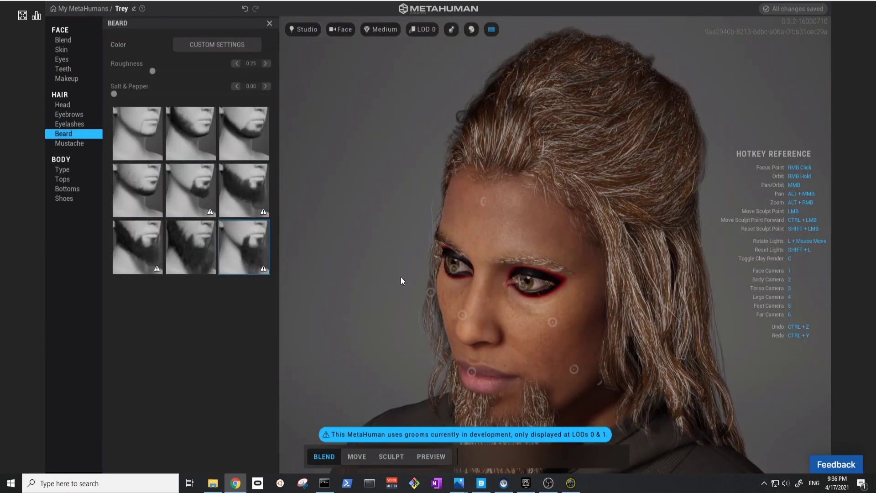
{"action": "right_click_drag", "start_coordinate": [502, 249], "coordinate": [629, 185]}
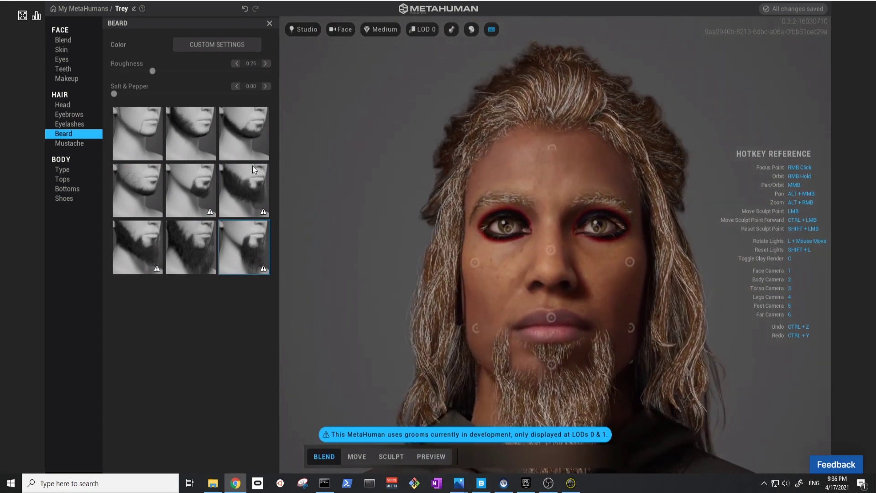
{"action": "left_click", "coordinate": [129, 133]}
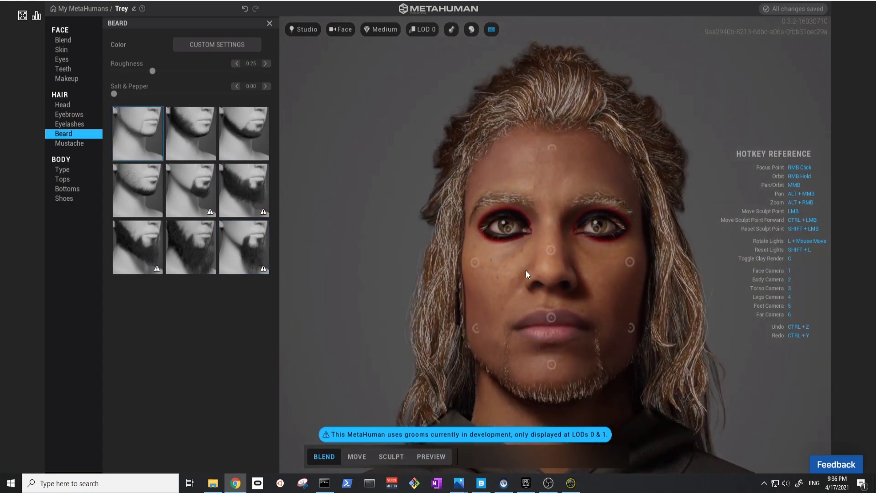
{"action": "mouse_move", "coordinate": [526, 271]}
{"action": "right_mouse_down"}
{"action": "mouse_move", "coordinate": [648, 245]}
{"action": "mouse_move", "coordinate": [664, 259]}
{"action": "mouse_move", "coordinate": [552, 301]}
{"action": "mouse_move", "coordinate": [415, 312]}
{"action": "mouse_move", "coordinate": [582, 294]}
{"action": "mouse_move", "coordinate": [613, 300]}
{"action": "mouse_move", "coordinate": [436, 314]}
{"action": "right_mouse_up"}
{"action": "scroll", "coordinate": [435, 314], "scroll_direction": "down", "scroll_amount": 3}
{"action": "scroll", "coordinate": [445, 315], "scroll_direction": "down", "scroll_amount": 3}
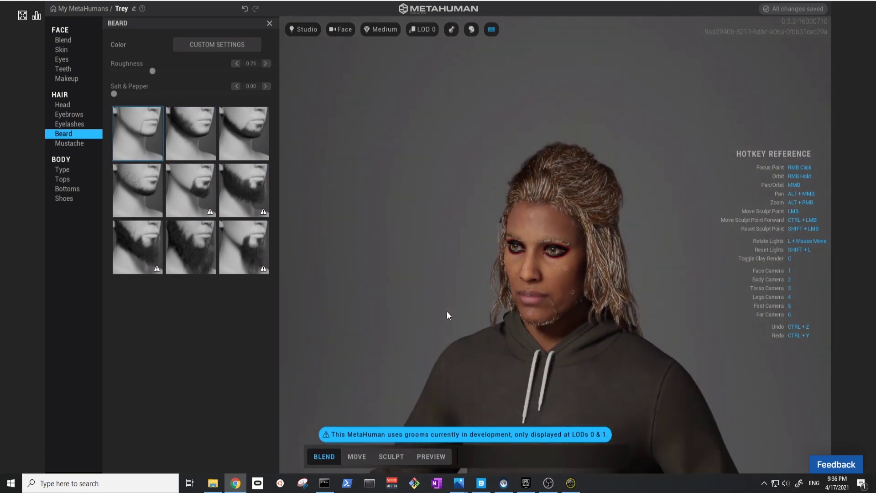
{"action": "left_click", "coordinate": [64, 144]}
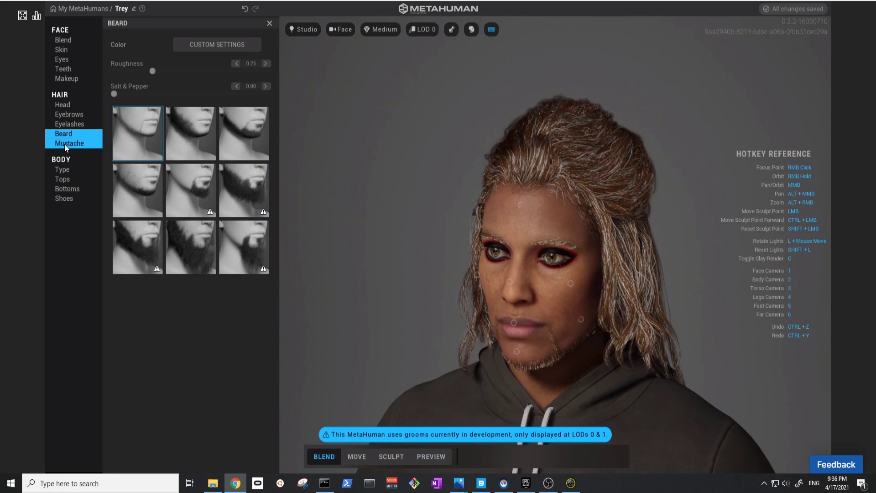
{"action": "left_click", "coordinate": [93, 169]}
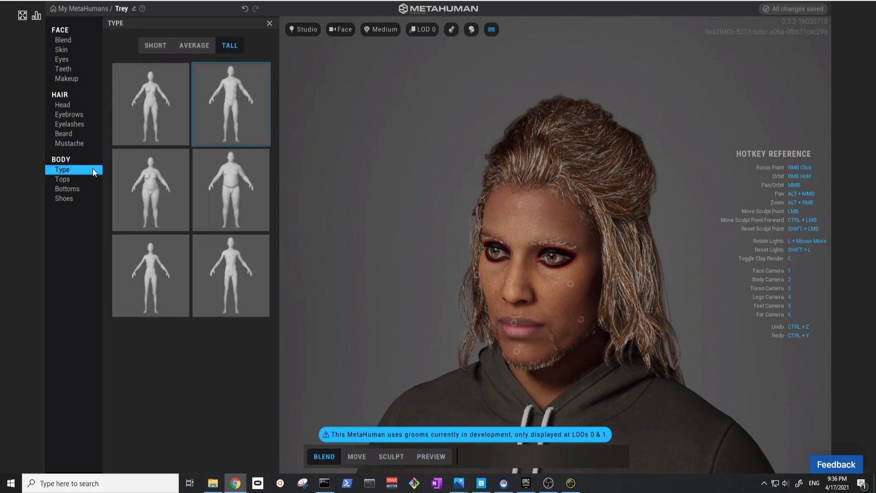
Step: Switch to the AVERAGE body type and look over the clothing tops and trousers
{"action": "scroll", "coordinate": [426, 237], "scroll_direction": "down", "scroll_amount": 5}
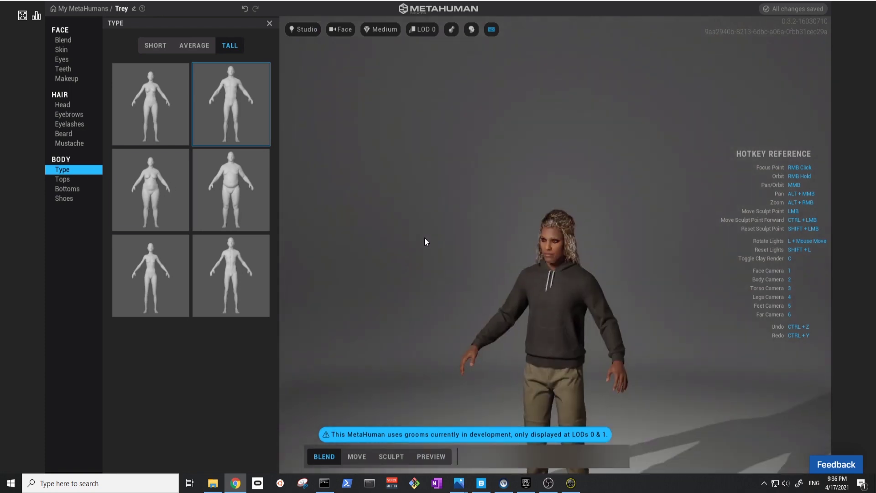
{"action": "scroll", "coordinate": [429, 247], "scroll_direction": "up", "scroll_amount": 3}
{"action": "left_click", "coordinate": [191, 46]}
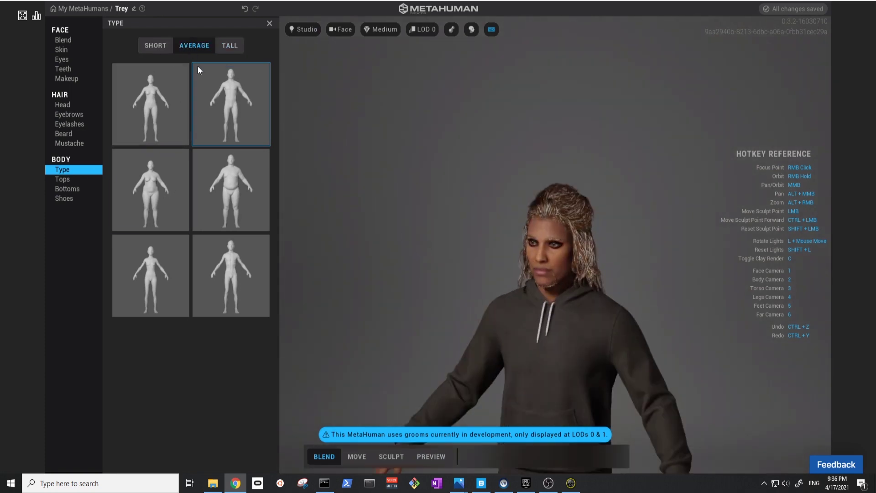
{"action": "scroll", "coordinate": [406, 212], "scroll_direction": "up", "scroll_amount": 5}
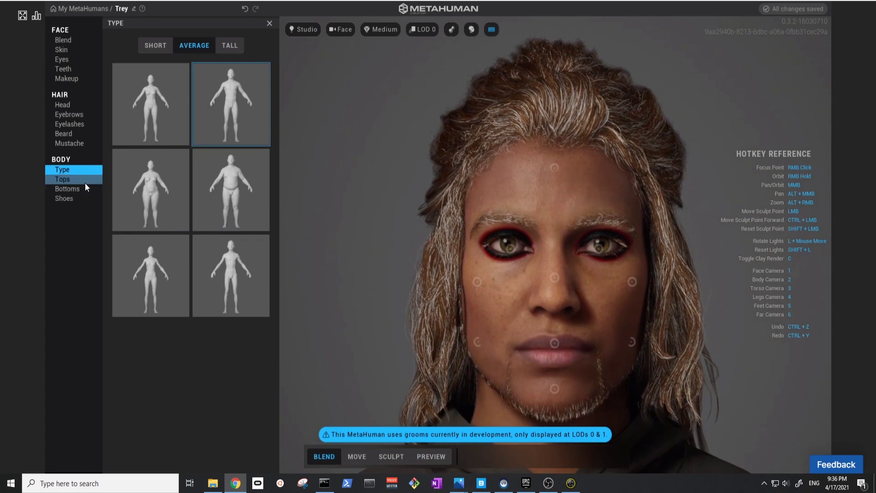
{"action": "left_click", "coordinate": [85, 183]}
{"action": "scroll", "coordinate": [501, 212], "scroll_direction": "down", "scroll_amount": 4}
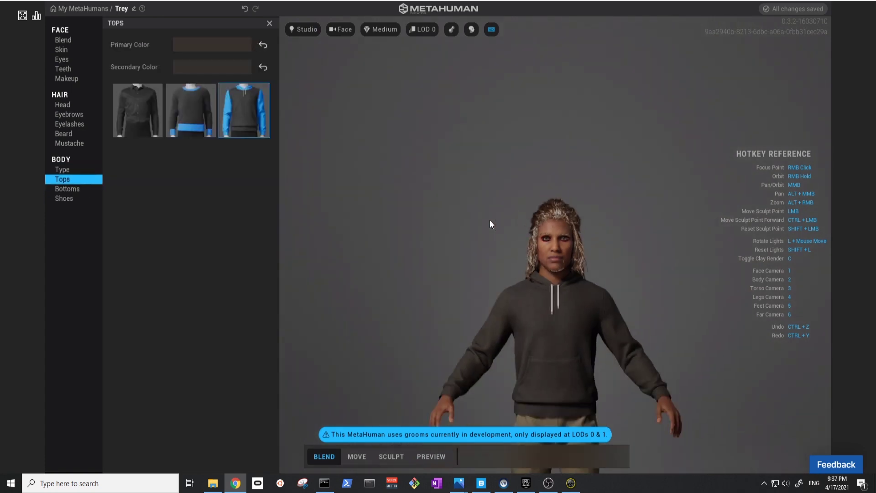
{"action": "scroll", "coordinate": [489, 220], "scroll_direction": "up", "scroll_amount": 1}
{"action": "right_click_drag", "start_coordinate": [489, 221], "coordinate": [448, 291]}
{"action": "left_click", "coordinate": [86, 188]}
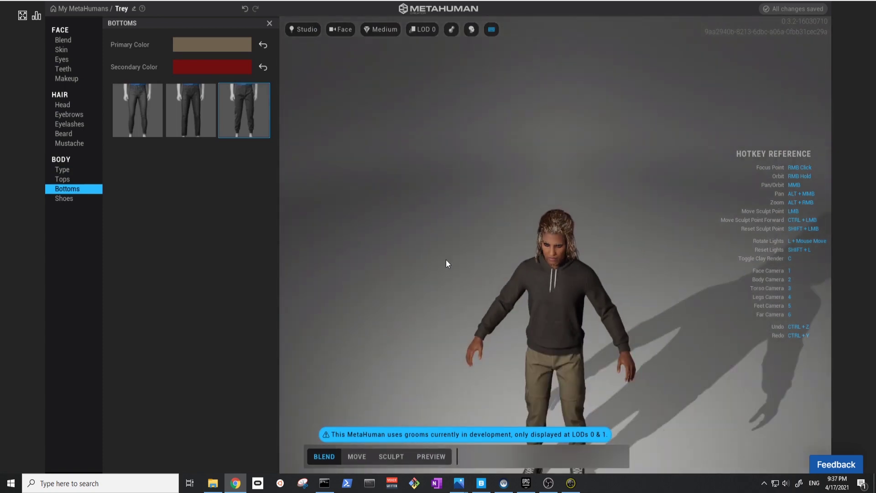
{"action": "left_click", "coordinate": [81, 179]}
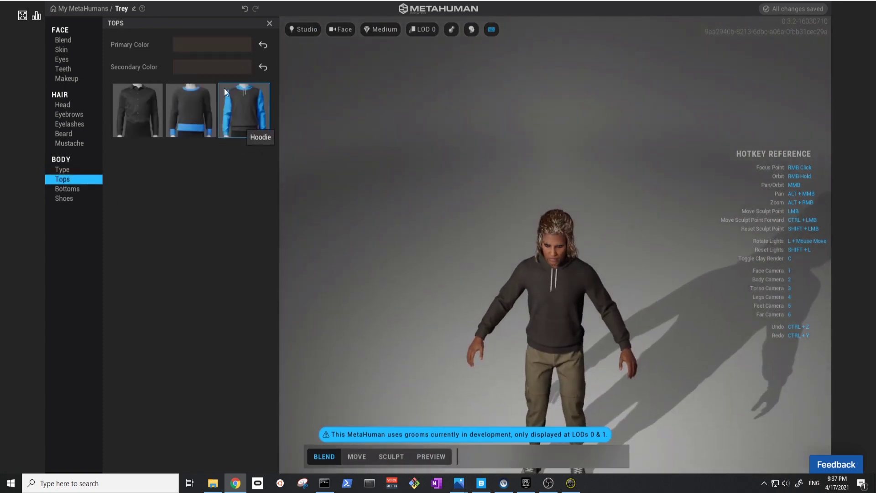
Step: Recolour the hoodie with a yellow secondary body colour and blue primary sleeves
{"action": "left_click", "coordinate": [207, 47]}
{"action": "left_click_drag", "start_coordinate": [312, 103], "coordinate": [170, 102]}
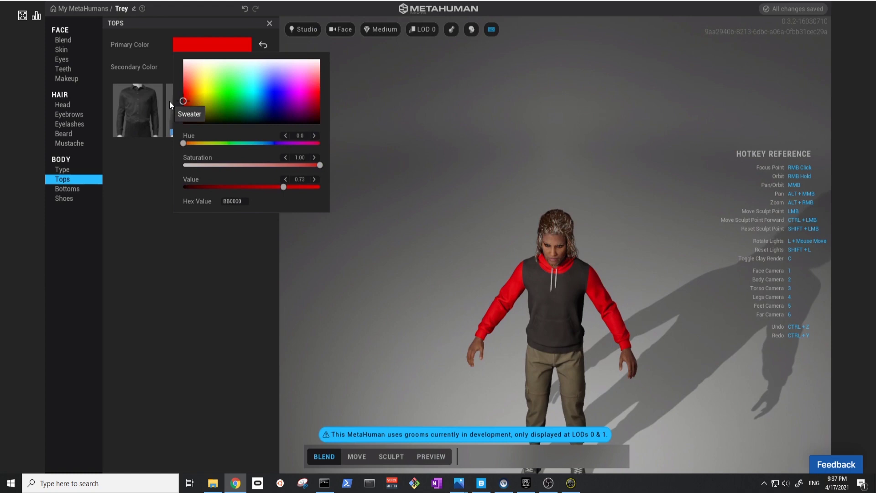
{"action": "left_click", "coordinate": [132, 65]}
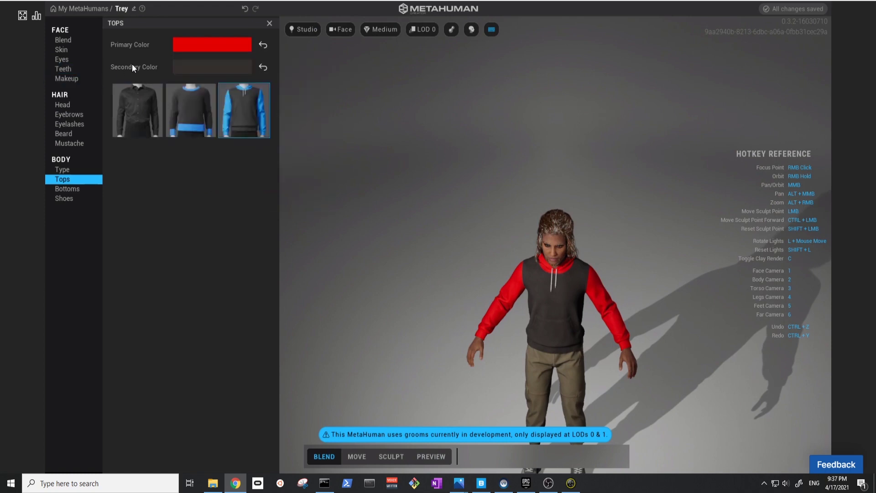
{"action": "left_click", "coordinate": [191, 69]}
{"action": "mouse_move", "coordinate": [205, 121]}
{"action": "left_mouse_down"}
{"action": "mouse_move", "coordinate": [160, 132]}
{"action": "mouse_move", "coordinate": [299, 97]}
{"action": "mouse_move", "coordinate": [146, 116]}
{"action": "mouse_move", "coordinate": [177, 119]}
{"action": "mouse_move", "coordinate": [184, 100]}
{"action": "mouse_move", "coordinate": [183, 117]}
{"action": "mouse_move", "coordinate": [193, 122]}
{"action": "left_mouse_up"}
{"action": "left_click", "coordinate": [200, 45]}
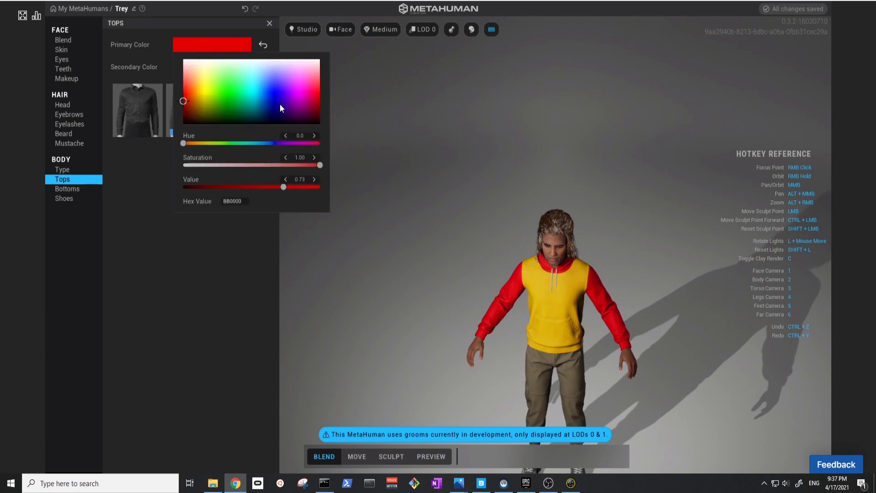
{"action": "left_click_drag", "start_coordinate": [281, 103], "coordinate": [270, 92]}
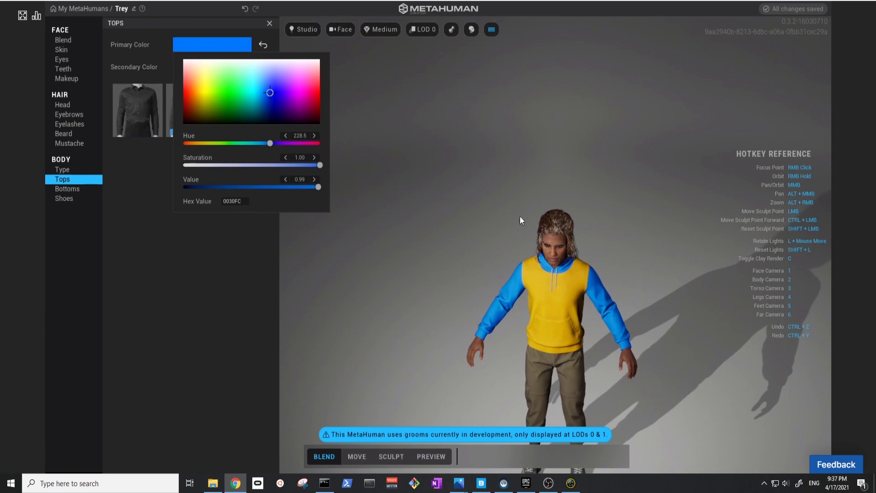
{"action": "left_click", "coordinate": [206, 240]}
Step: Set the trousers' primary colour to orange
{"action": "left_click", "coordinate": [81, 188]}
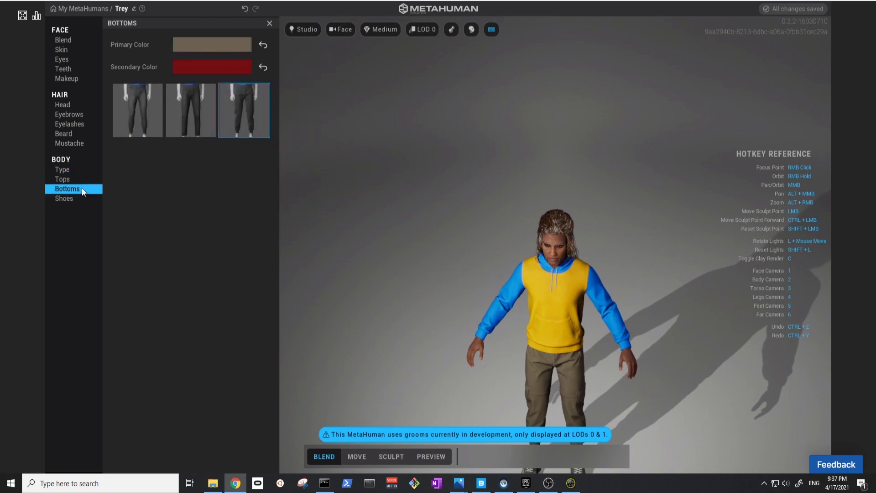
{"action": "left_click", "coordinate": [217, 48]}
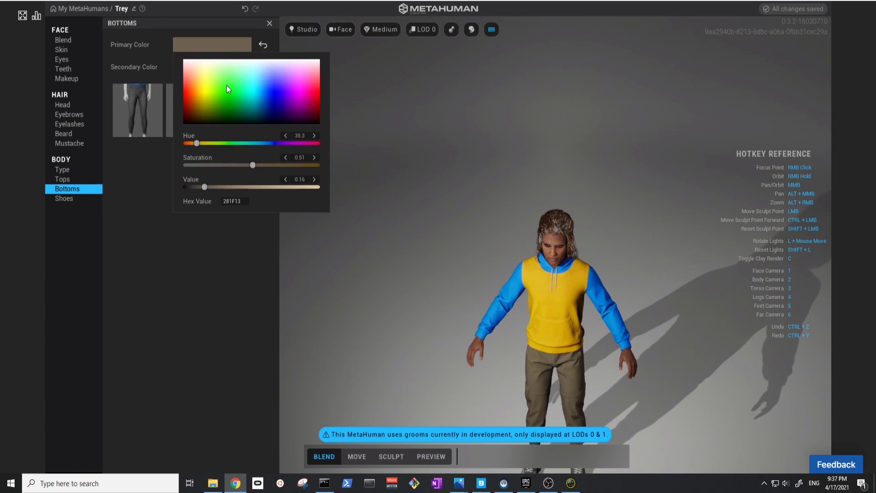
{"action": "mouse_move", "coordinate": [201, 100]}
{"action": "left_mouse_down"}
{"action": "mouse_move", "coordinate": [192, 84]}
{"action": "mouse_move", "coordinate": [194, 100]}
{"action": "mouse_move", "coordinate": [188, 95]}
{"action": "left_mouse_up"}
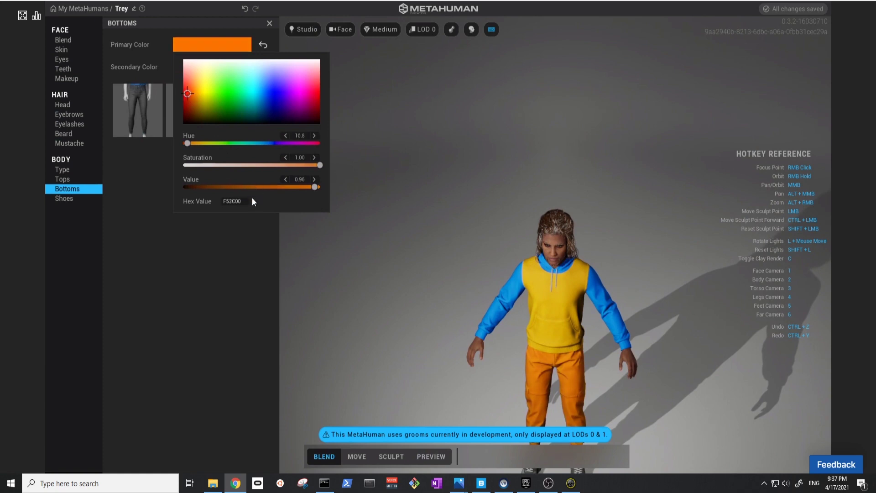
{"action": "left_click", "coordinate": [220, 235]}
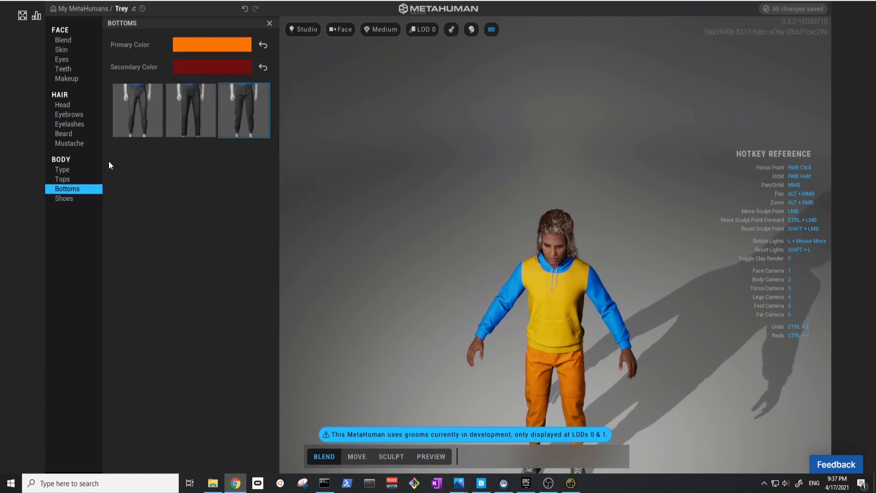
Step: Change the hoodie's secondary colour from yellow to orange to match the trousers
{"action": "left_click", "coordinate": [87, 179]}
{"action": "left_click", "coordinate": [199, 69]}
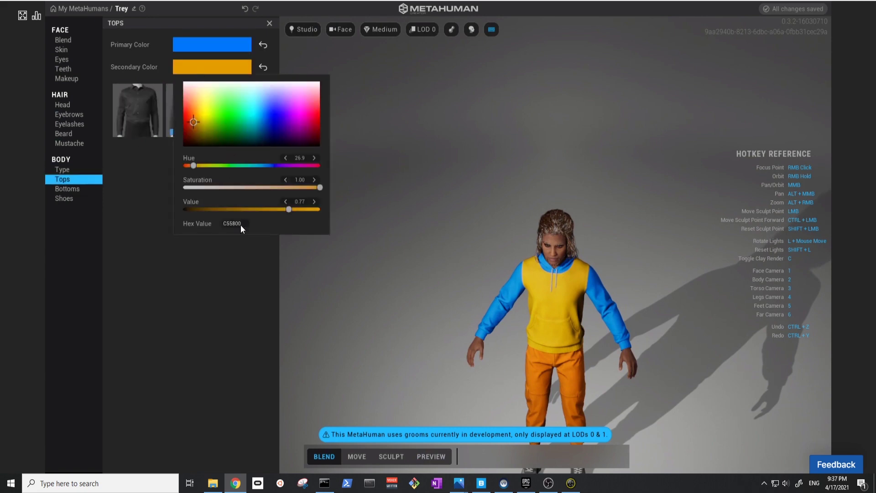
{"action": "left_click", "coordinate": [194, 224]}
{"action": "left_click", "coordinate": [218, 248]}
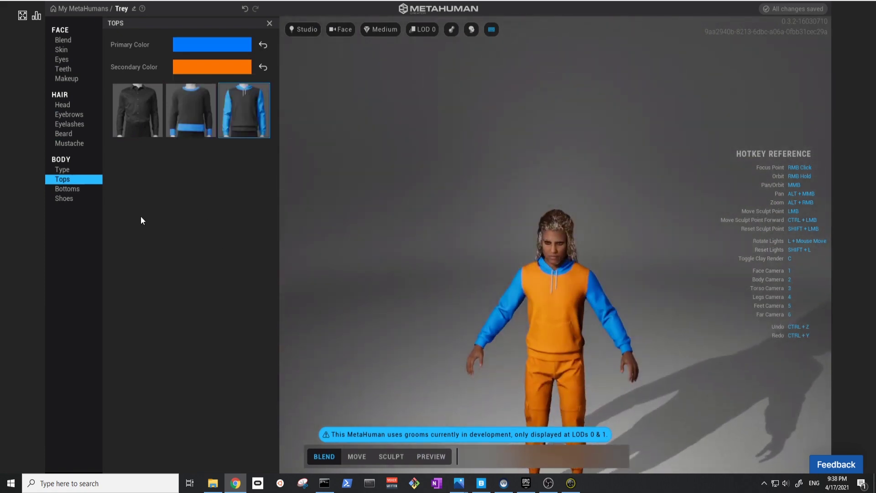
{"action": "left_click", "coordinate": [73, 199]}
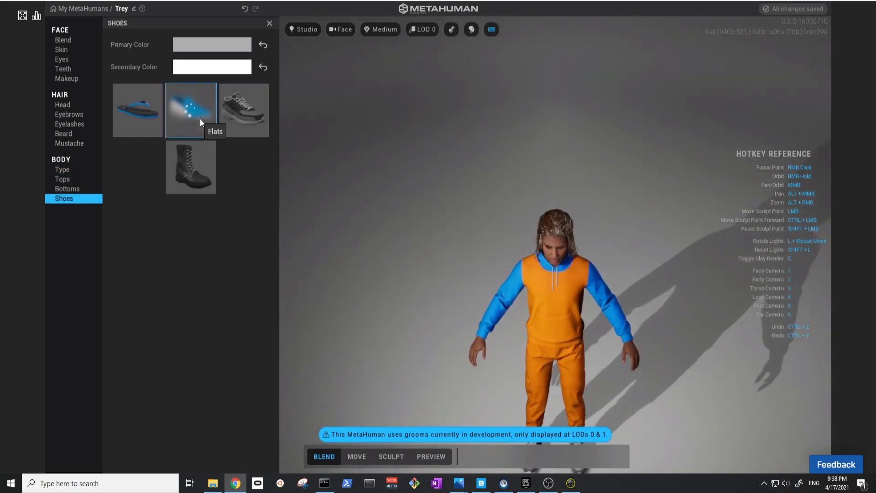
Step: Put the character in the Flats shoes and set their primary colour to black
{"action": "left_click", "coordinate": [200, 118]}
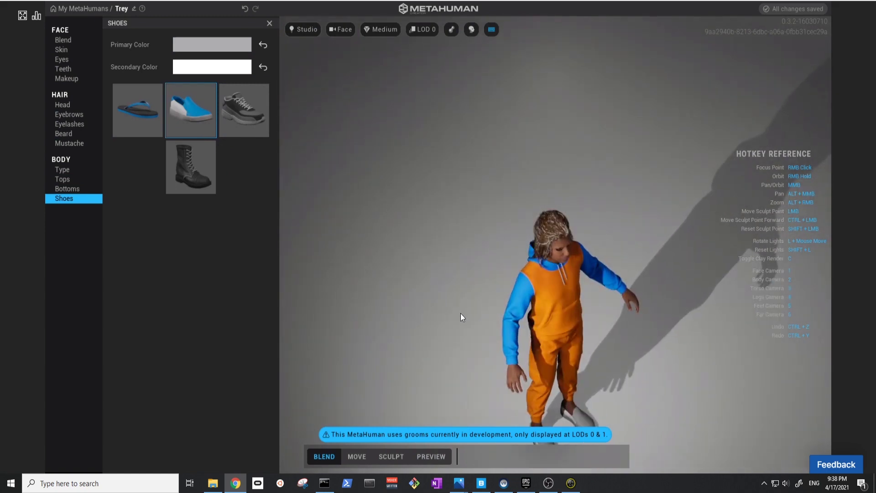
{"action": "left_click", "coordinate": [201, 48]}
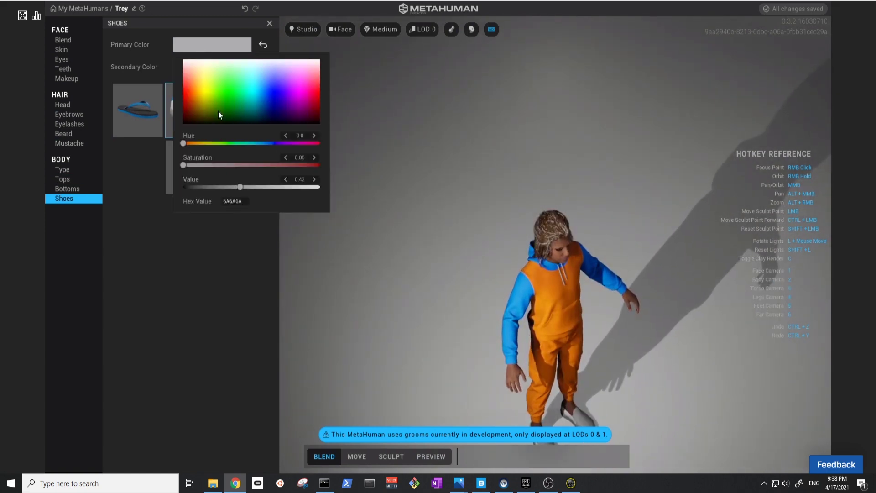
{"action": "left_click_drag", "start_coordinate": [218, 111], "coordinate": [168, 146]}
{"action": "left_click", "coordinate": [322, 253]}
Step: Rotate the studio lighting and inspect the face close up from profile and front
{"action": "key", "text": "l"}
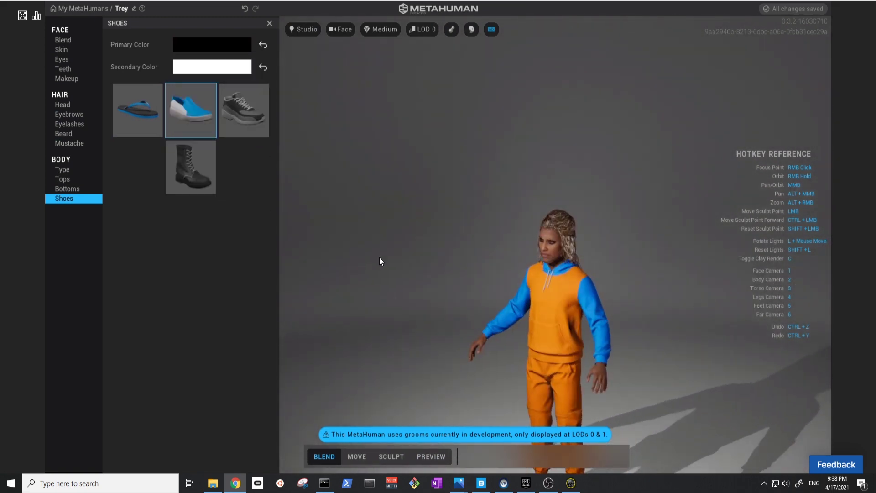
{"action": "key", "text": "1"}
{"action": "right_click_drag", "start_coordinate": [724, 264], "coordinate": [663, 292]}
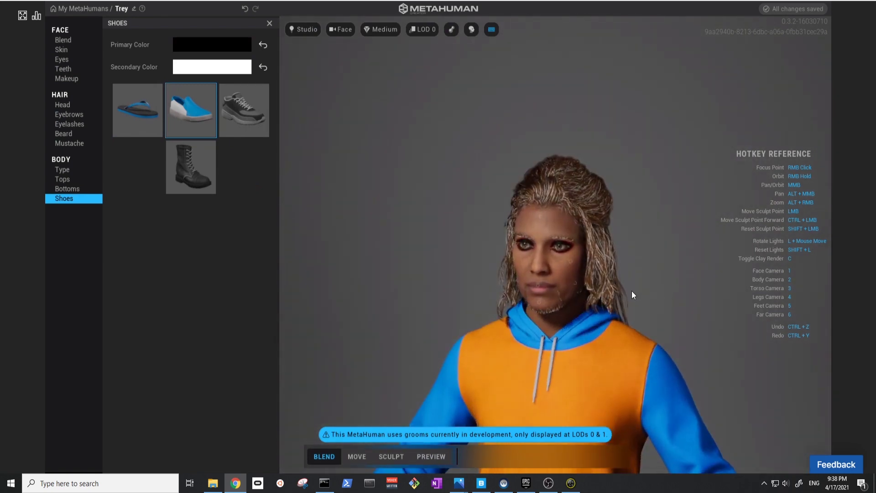
{"action": "right_click_drag", "start_coordinate": [530, 286], "coordinate": [581, 332]}
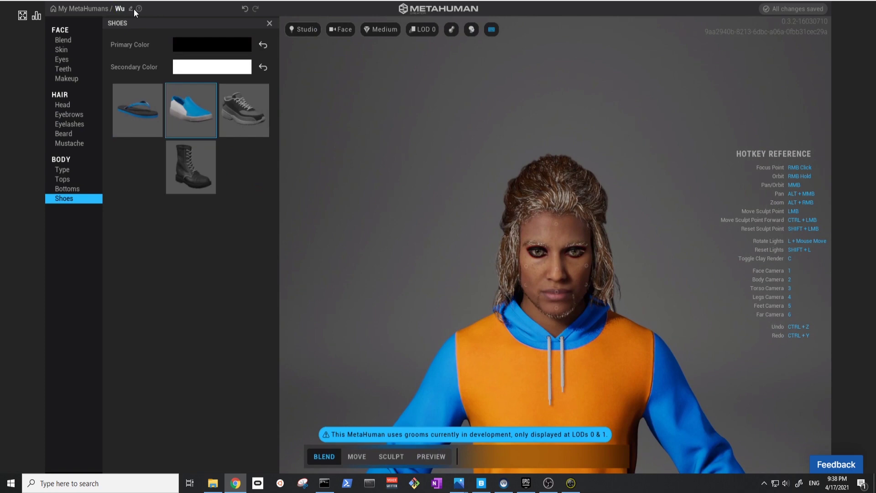
Step: Replace the name with 'MonkeyKing' and return to My MetaHumans, where it appears beside Kira
{"action": "key", "text": "BackSpace"}
{"action": "key", "text": "BackSpace"}
{"action": "type", "text": "MonkeyKing"}
{"action": "left_click", "coordinate": [99, 9]}
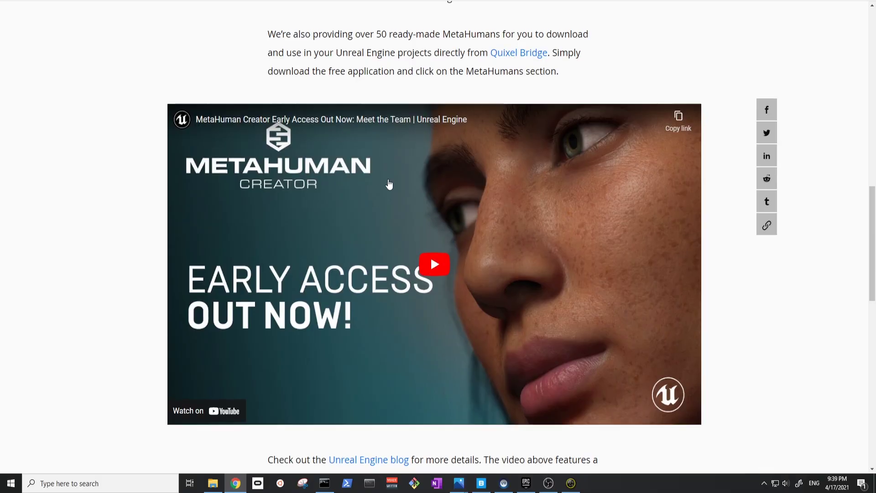
Step: Read the MetaHuman post's passage on 50 ready-made MetaHumans in Quixel Bridge, then switch to Bridge
{"action": "scroll", "coordinate": [388, 186], "scroll_direction": "up", "scroll_amount": 4}
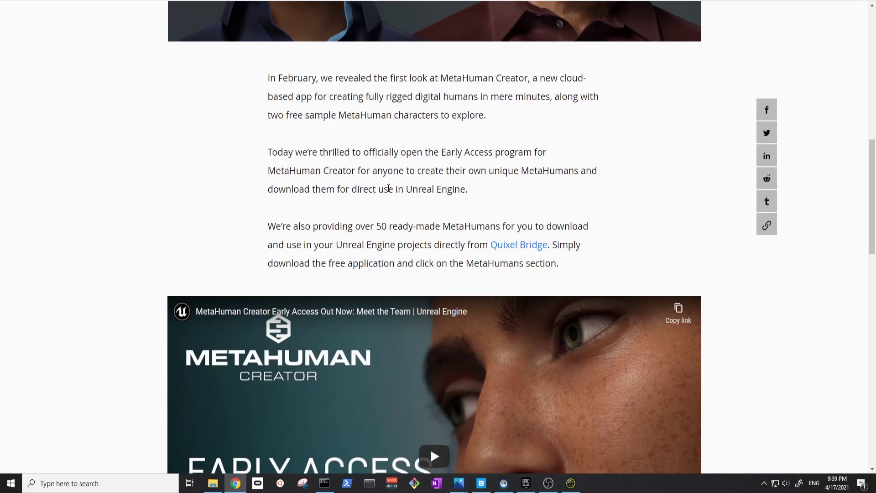
{"action": "left_click_drag", "start_coordinate": [281, 227], "coordinate": [537, 223]}
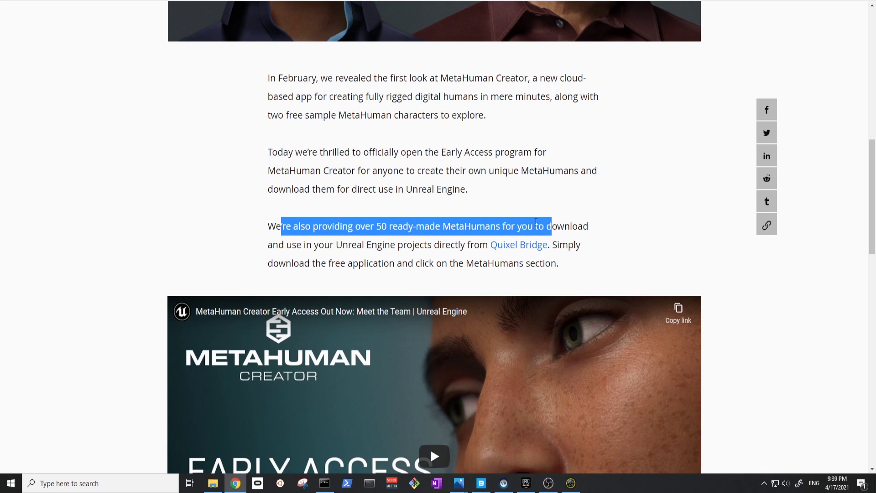
{"action": "left_click_drag", "start_coordinate": [287, 245], "coordinate": [620, 249]}
{"action": "left_click", "coordinate": [436, 244]}
{"action": "left_click", "coordinate": [462, 266]}
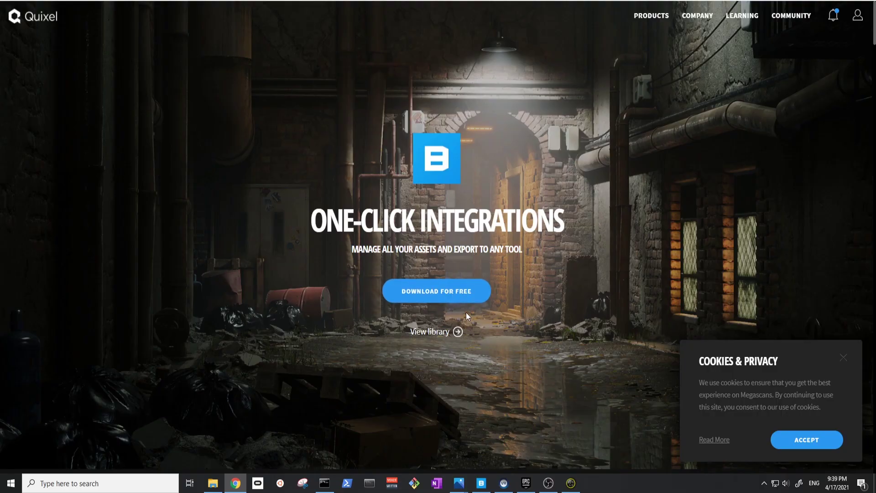
{"action": "left_click", "coordinate": [484, 482]}
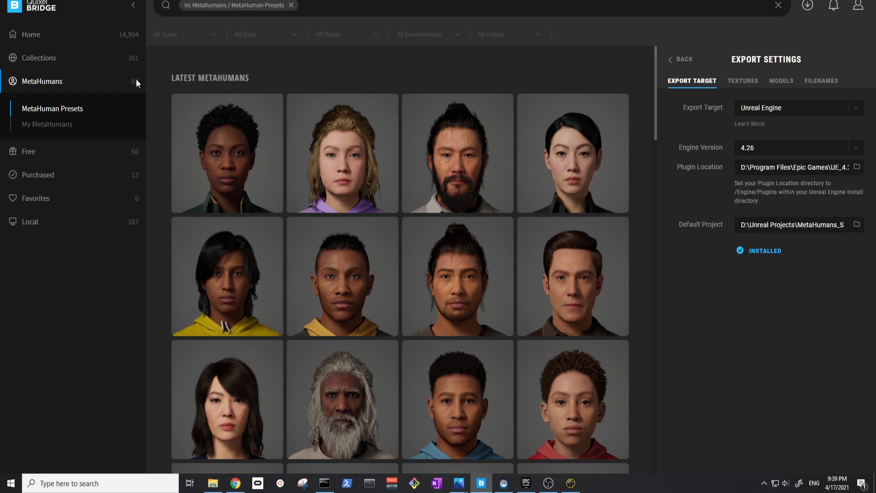
Step: Leave Export Settings and scroll through the MetaHuman Presets grid
{"action": "left_click", "coordinate": [683, 60]}
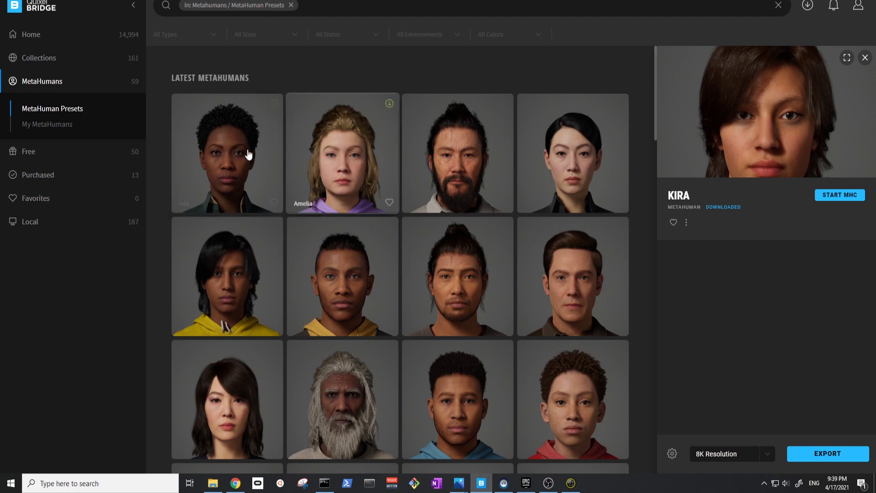
{"action": "scroll", "coordinate": [405, 211], "scroll_direction": "down", "scroll_amount": 2}
{"action": "scroll", "coordinate": [405, 211], "scroll_direction": "down", "scroll_amount": 6}
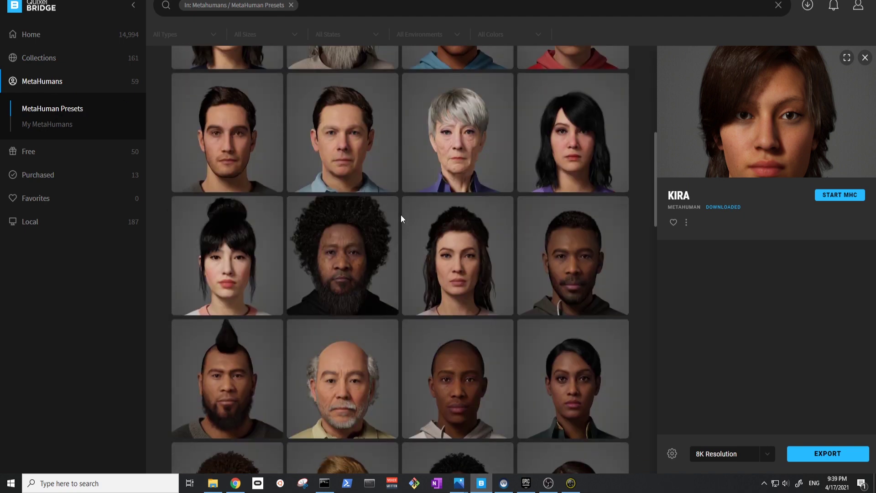
{"action": "scroll", "coordinate": [401, 215], "scroll_direction": "down", "scroll_amount": 5}
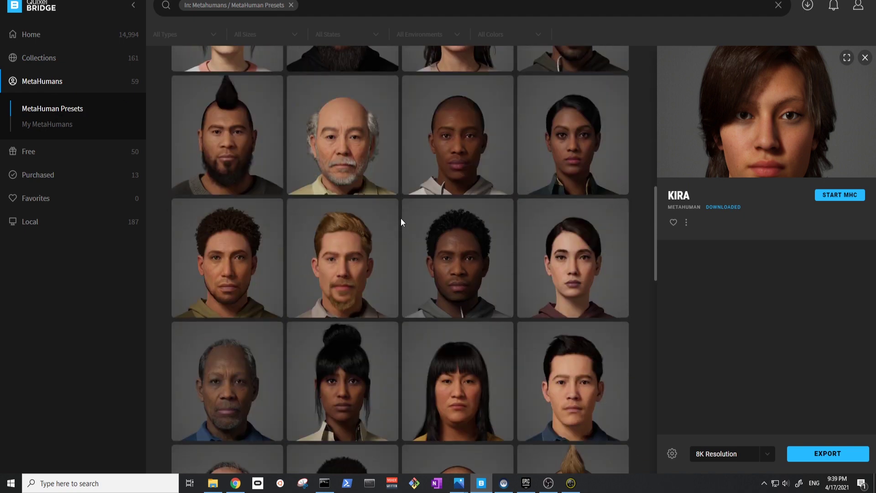
{"action": "scroll", "coordinate": [401, 218], "scroll_direction": "up", "scroll_amount": 11}
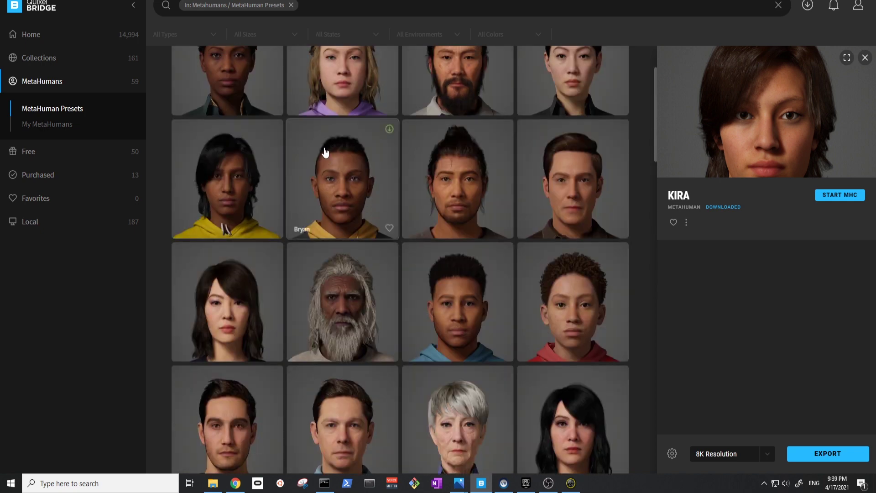
Step: Open My MetaHumans, select MonkeyKing, and start its 8K Resolution download
{"action": "left_click", "coordinate": [60, 131]}
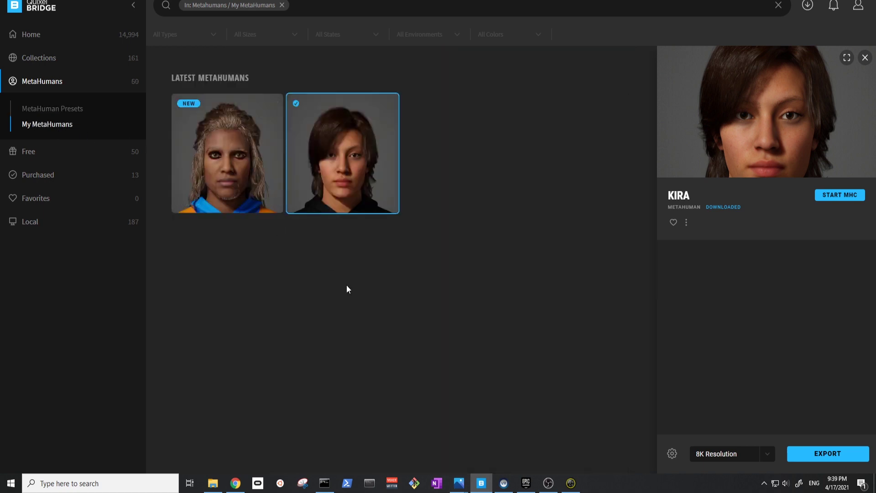
{"action": "left_click", "coordinate": [232, 150]}
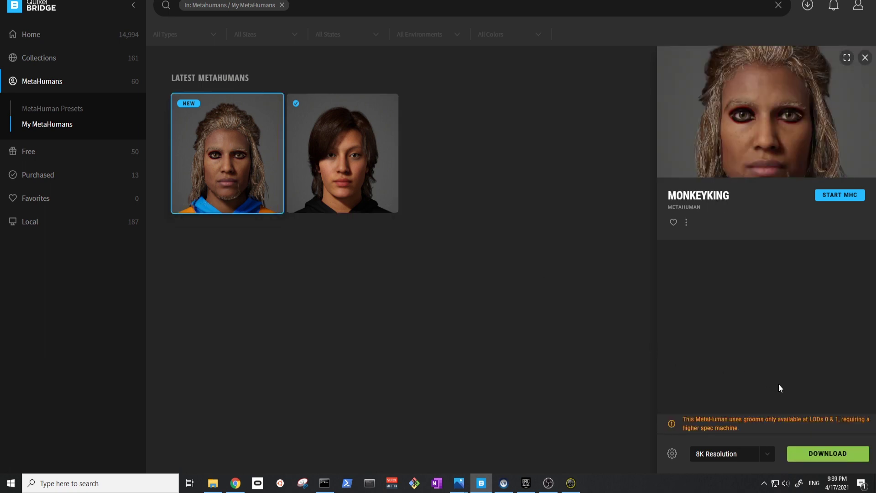
{"action": "left_click", "coordinate": [822, 454]}
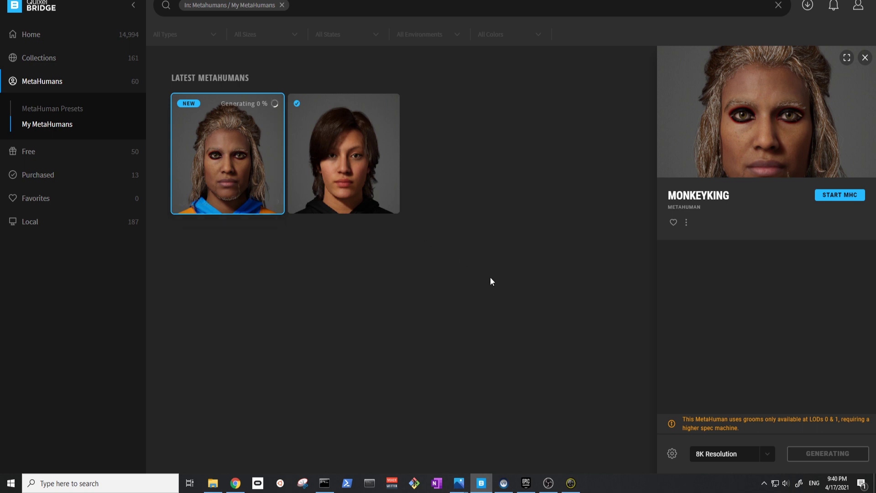
Step: Check the Export Settings target from the gear menu while MonkeyKing downloads
{"action": "left_click", "coordinate": [672, 453]}
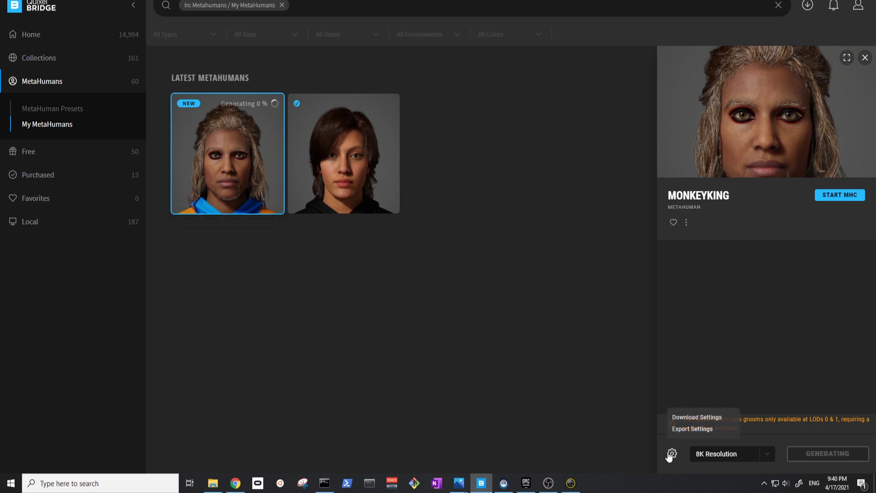
{"action": "left_click", "coordinate": [692, 429]}
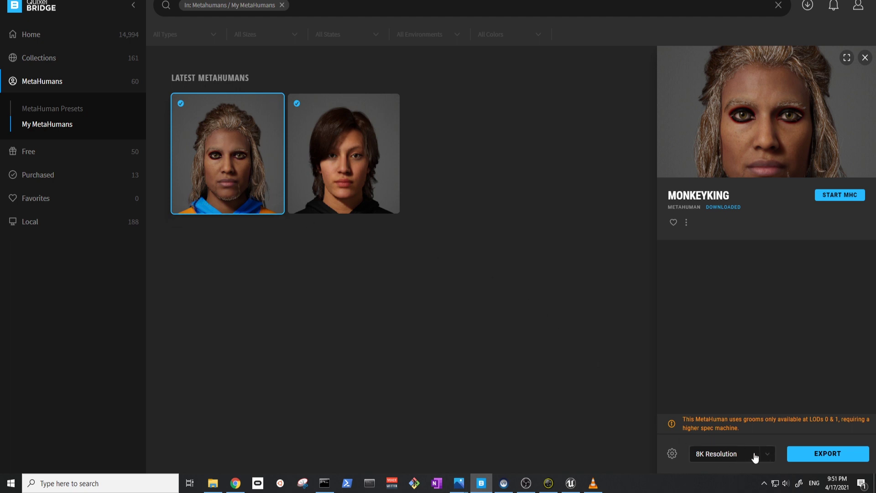
Step: Export MonkeyKing to Unreal Engine and bring the Unreal Editor forward
{"action": "left_click", "coordinate": [810, 458]}
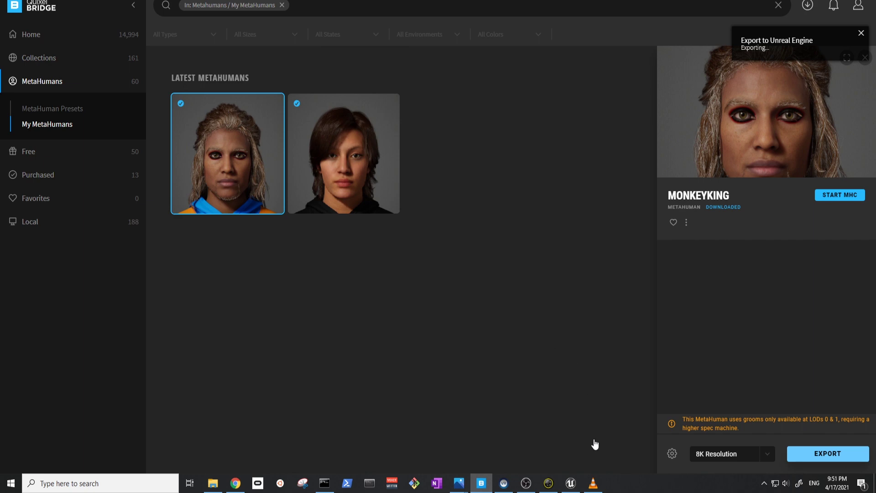
{"action": "left_click", "coordinate": [571, 483]}
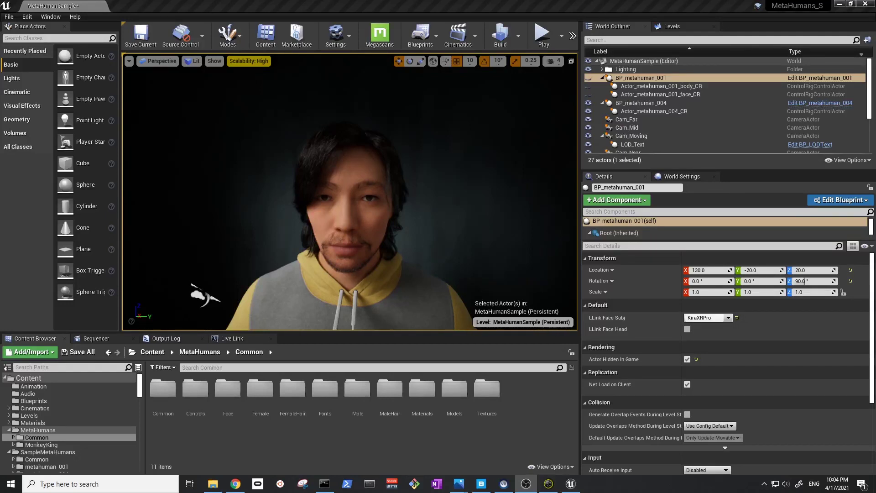
Step: Inspect the Common and MonkeyKing folders, ending back in the MetaHumans folder
{"action": "left_click", "coordinate": [84, 430]}
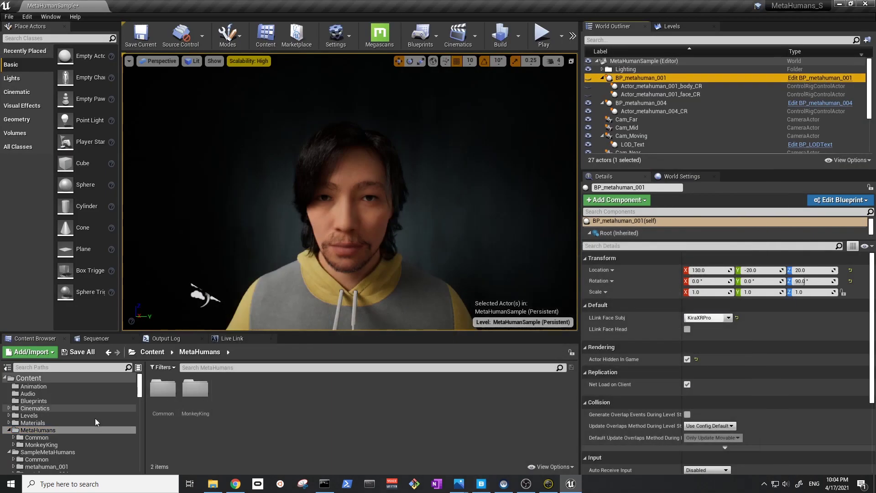
{"action": "left_click", "coordinate": [163, 392]}
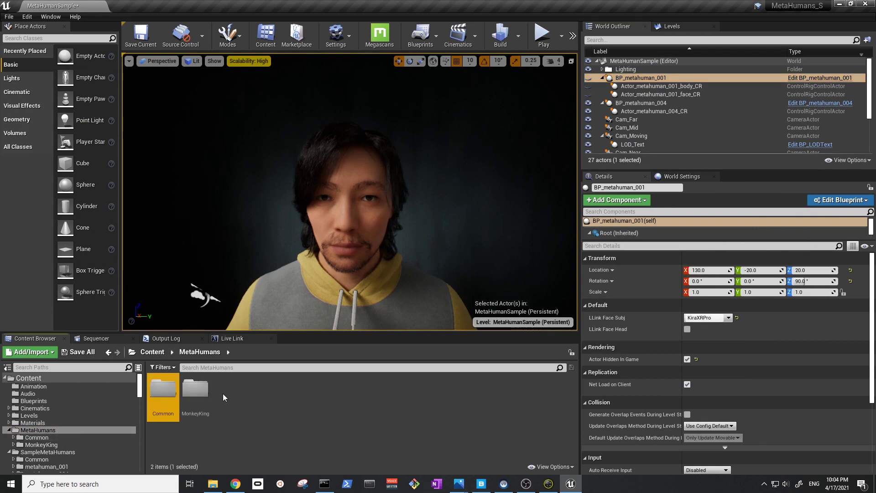
{"action": "left_click", "coordinate": [195, 390]}
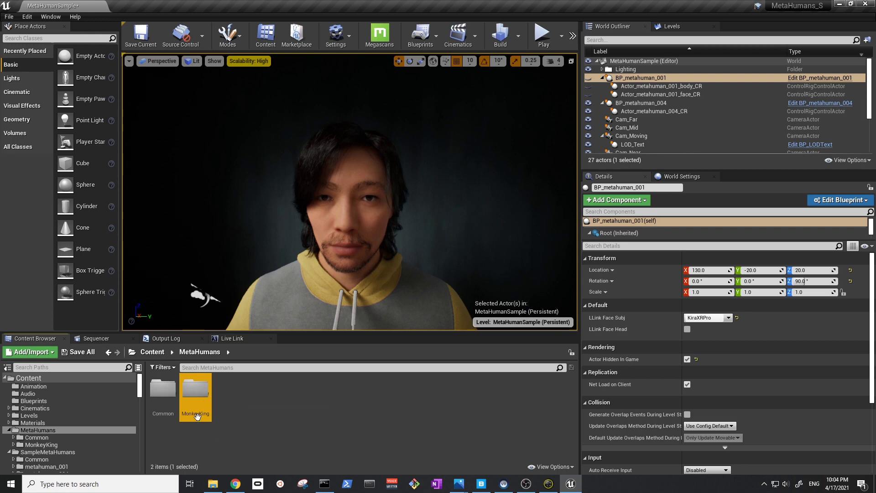
{"action": "double_click", "coordinate": [195, 391]}
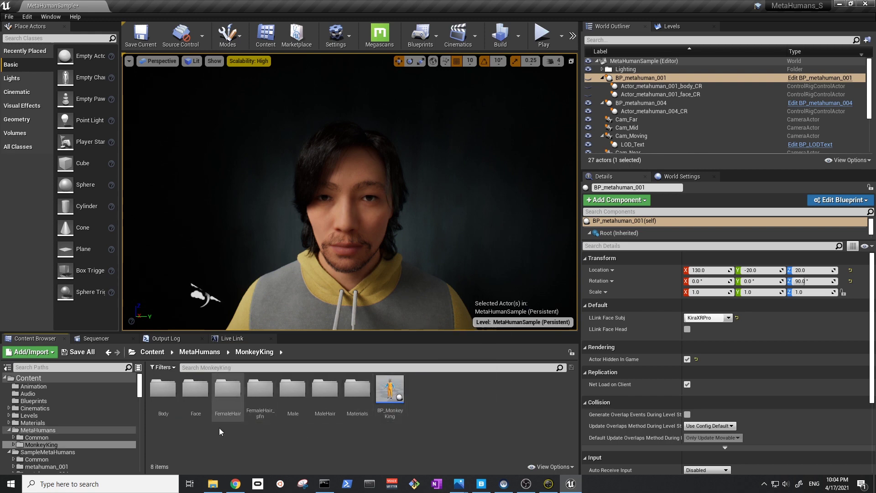
{"action": "left_click", "coordinate": [206, 351]}
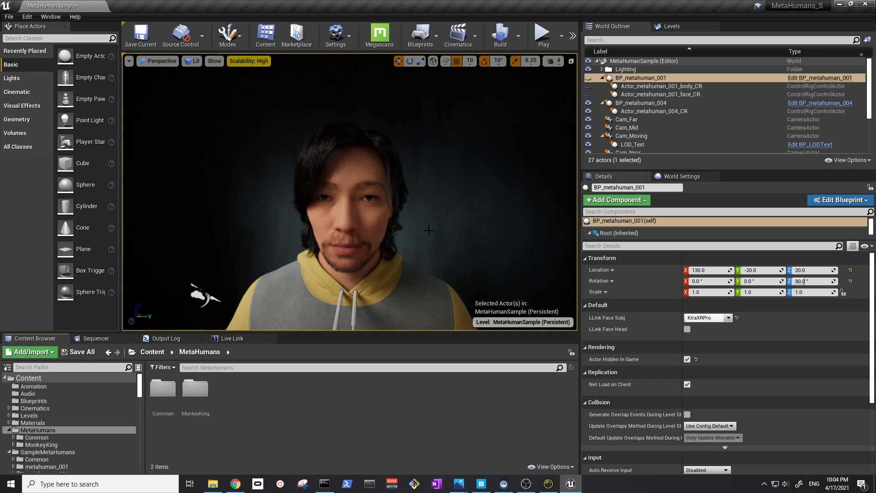
Step: Enable LLink Face Head on BP_metahuman_001 and play the MetaHumanSample level
{"action": "left_click", "coordinate": [729, 318]}
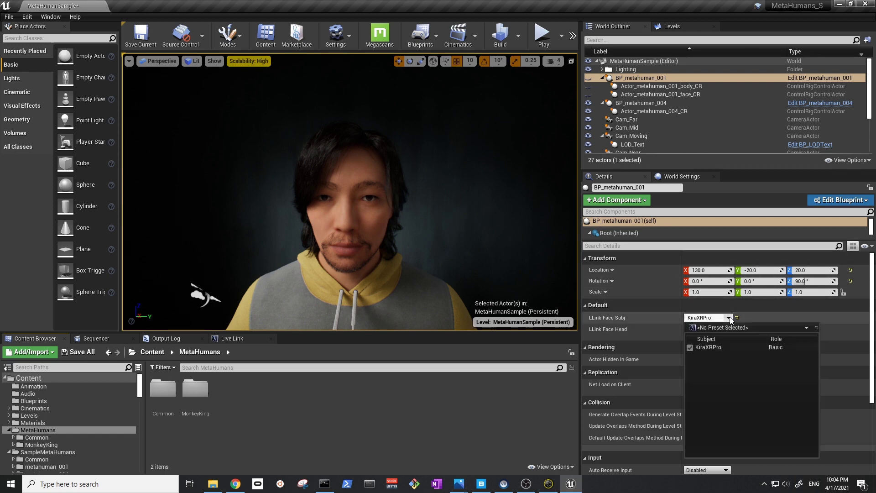
{"action": "left_click", "coordinate": [730, 318]}
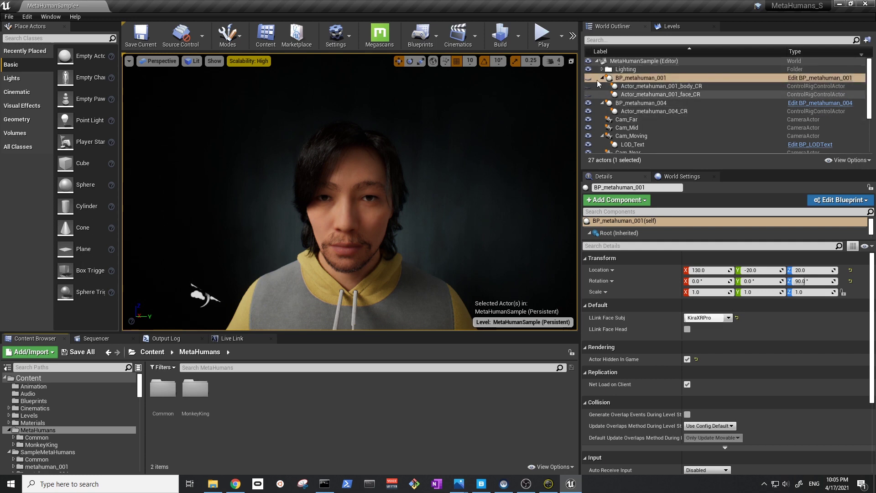
{"action": "left_click", "coordinate": [639, 78]}
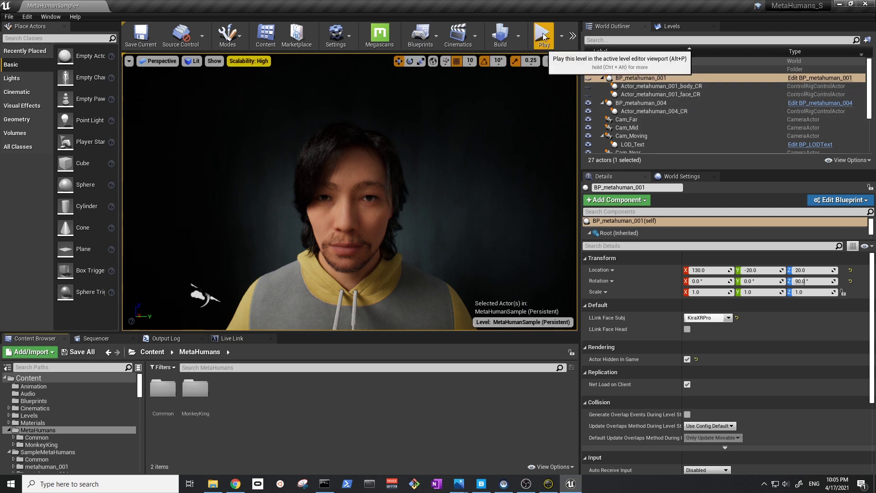
{"action": "left_click", "coordinate": [687, 329]}
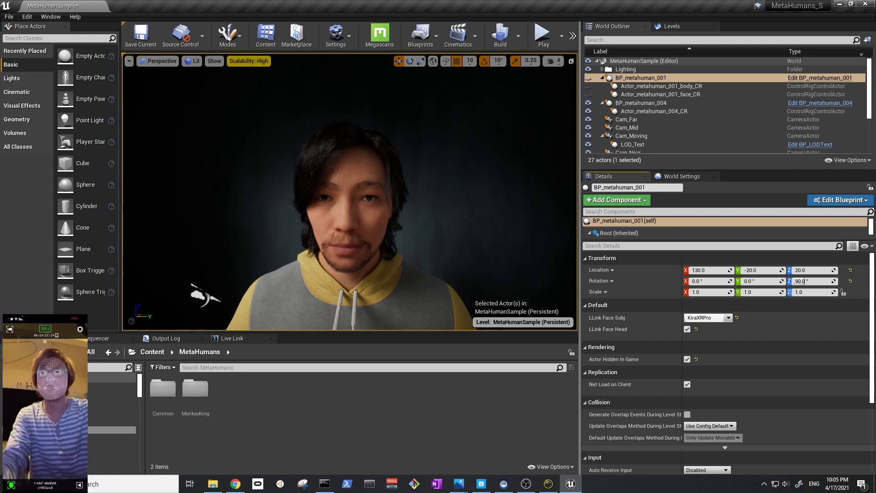
{"action": "left_click", "coordinate": [544, 37]}
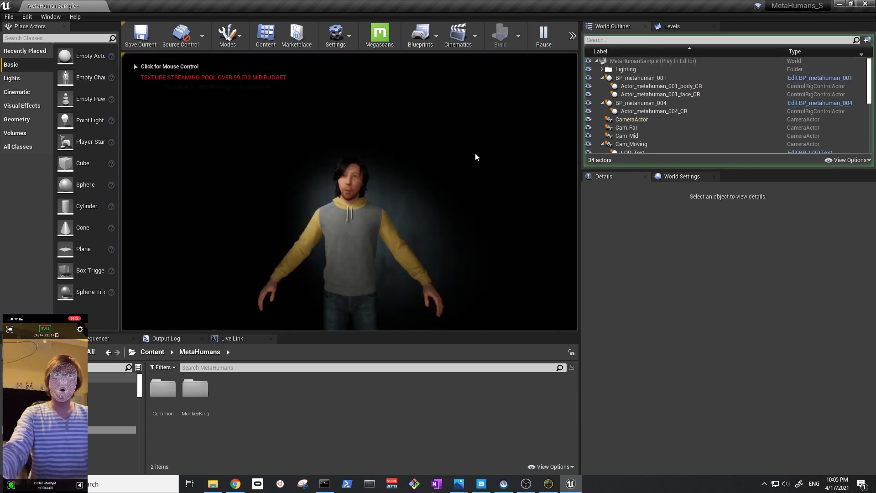
Step: Watch the live-captured face in the running level, then stop Play In Editor with Esc
{"action": "left_click", "coordinate": [476, 157]}
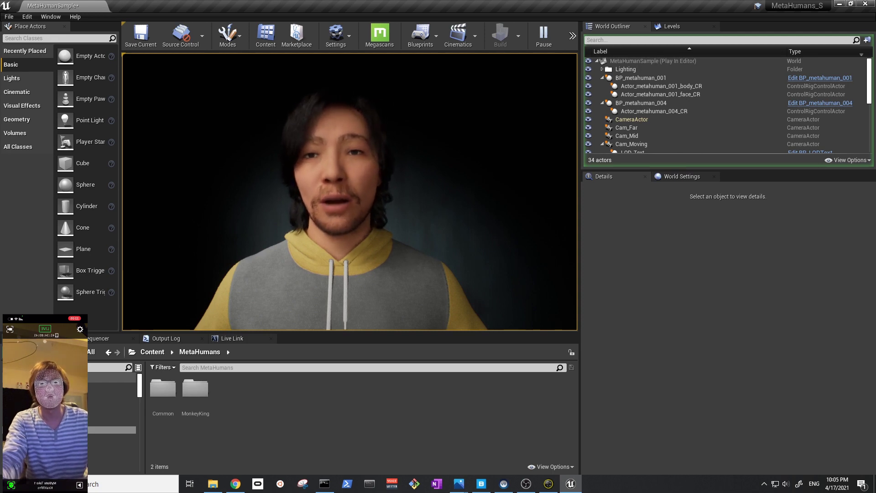
{"action": "key", "text": "Escape"}
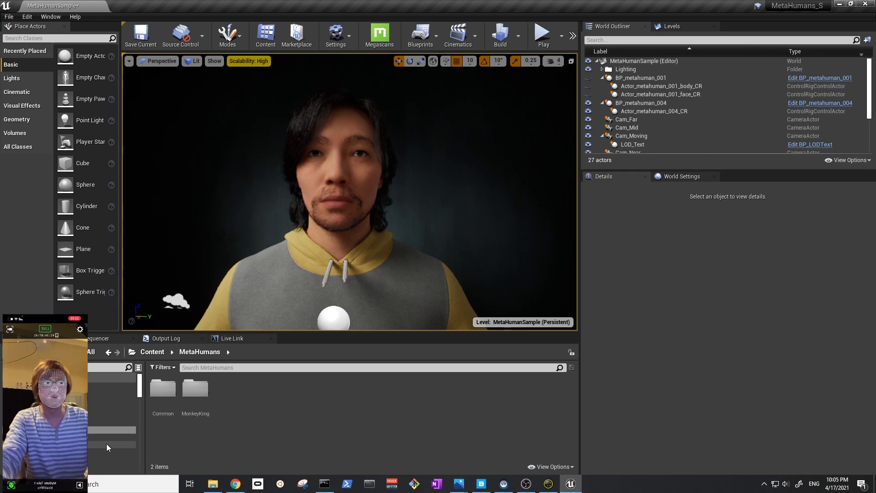
Step: Drag BP_MonkeyKing from its folder into the level beside the existing MetaHuman
{"action": "left_click", "coordinate": [110, 444]}
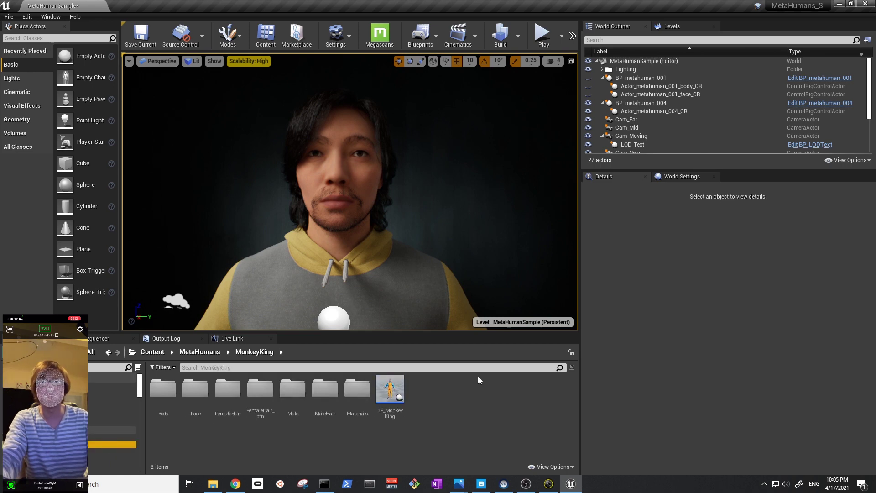
{"action": "left_click", "coordinate": [392, 395]}
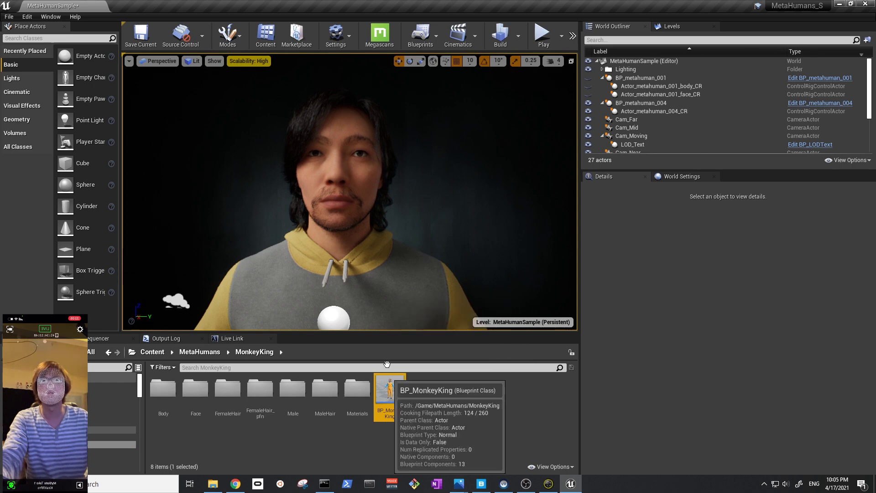
{"action": "left_click_drag", "start_coordinate": [391, 395], "coordinate": [489, 211]}
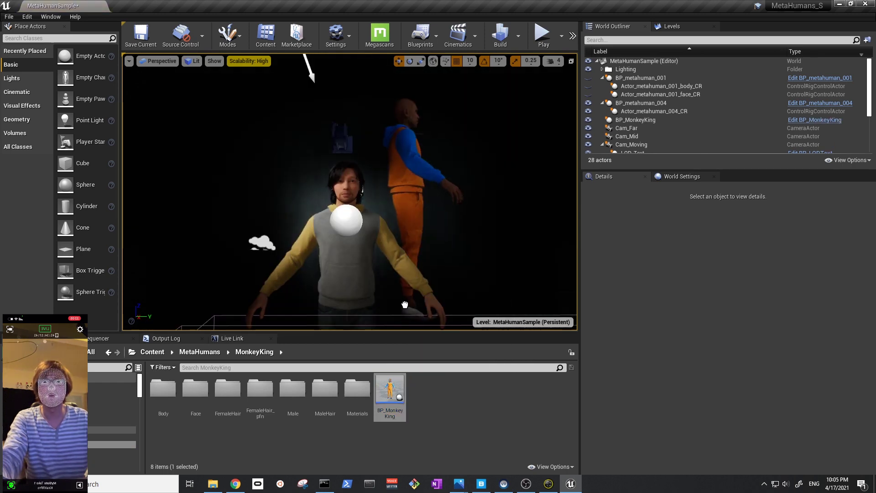
{"action": "left_click", "coordinate": [445, 260]}
{"action": "left_click_drag", "start_coordinate": [445, 260], "coordinate": [225, 185], "text": "alt"}
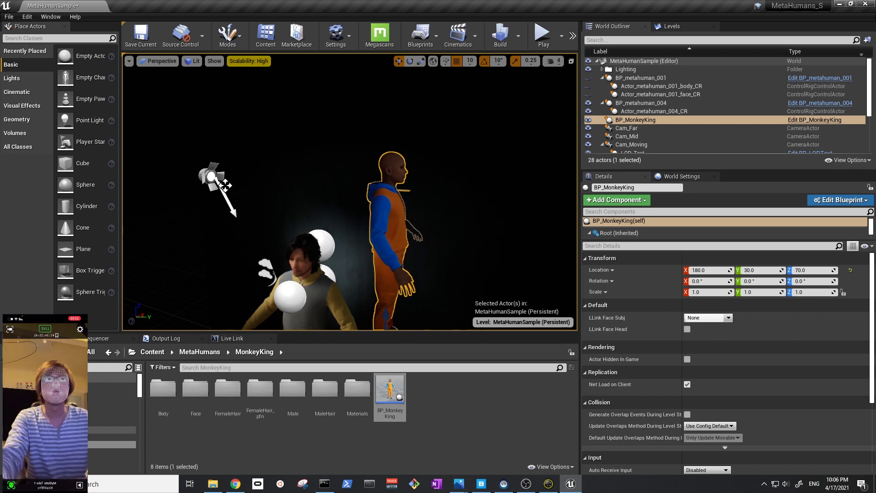
{"action": "left_click_drag", "start_coordinate": [225, 184], "coordinate": [339, 236], "text": "alt"}
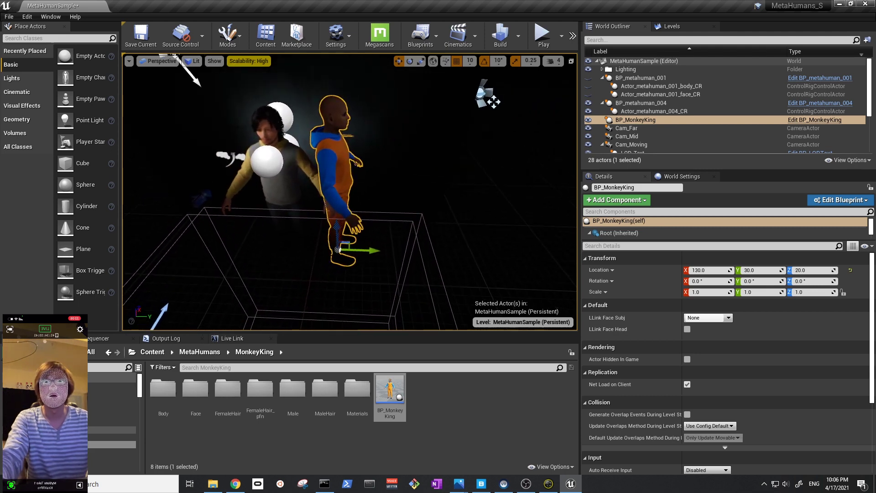
Step: Rotate BP_MonkeyKing 90° around Z to face the camera
{"action": "key", "text": "e"}
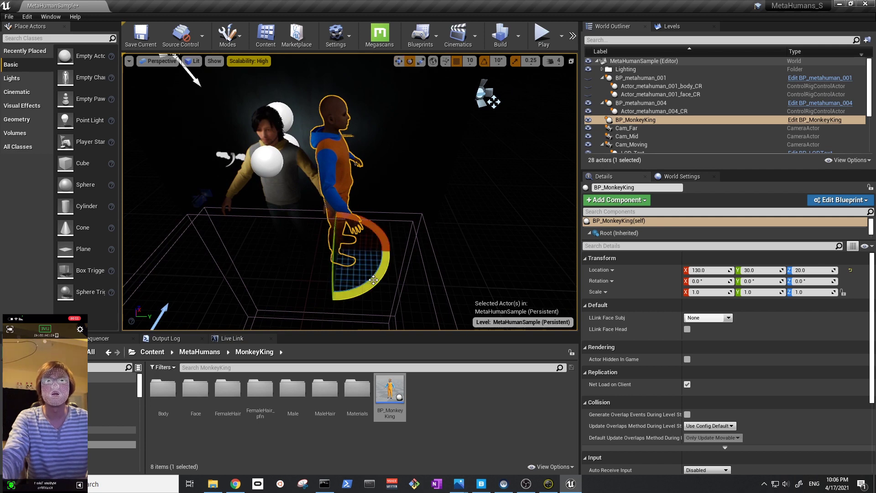
{"action": "left_click_drag", "start_coordinate": [376, 283], "coordinate": [334, 253]}
{"action": "key", "text": "w"}
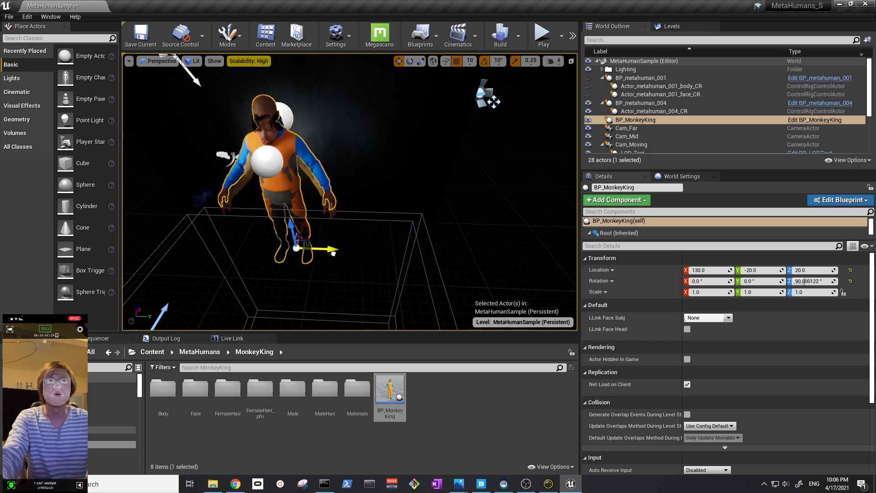
Step: Lower BP_MonkeyKing to Z 10 and hide BP_metahuman_004 in the Outliner
{"action": "right_click_drag", "start_coordinate": [332, 253], "coordinate": [315, 261]}
{"action": "right_click_drag", "start_coordinate": [321, 299], "coordinate": [325, 294]}
{"action": "right_click_drag", "start_coordinate": [315, 261], "coordinate": [313, 252]}
{"action": "left_click_drag", "start_coordinate": [312, 253], "coordinate": [313, 259]}
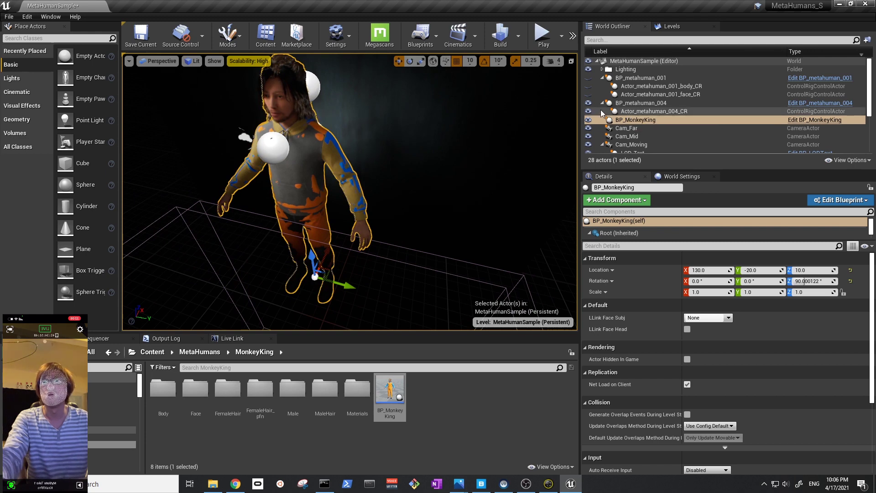
{"action": "left_click", "coordinate": [589, 103]}
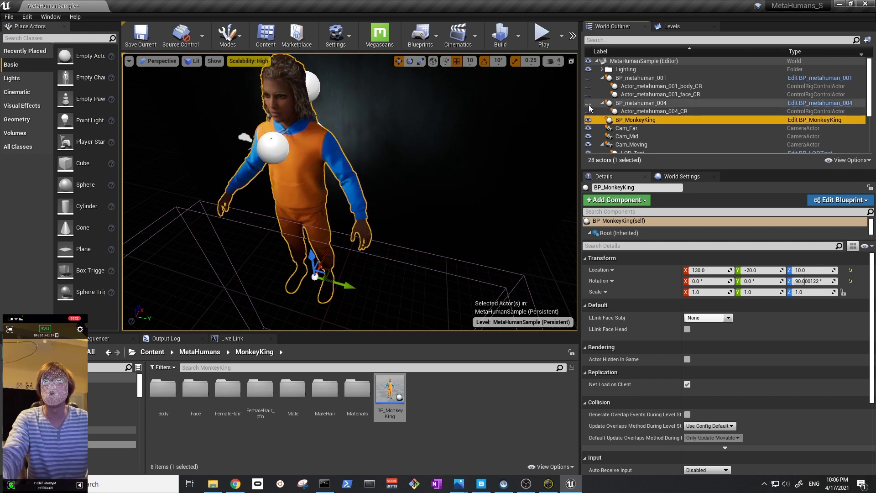
{"action": "right_click_drag", "start_coordinate": [347, 191], "coordinate": [347, 192]}
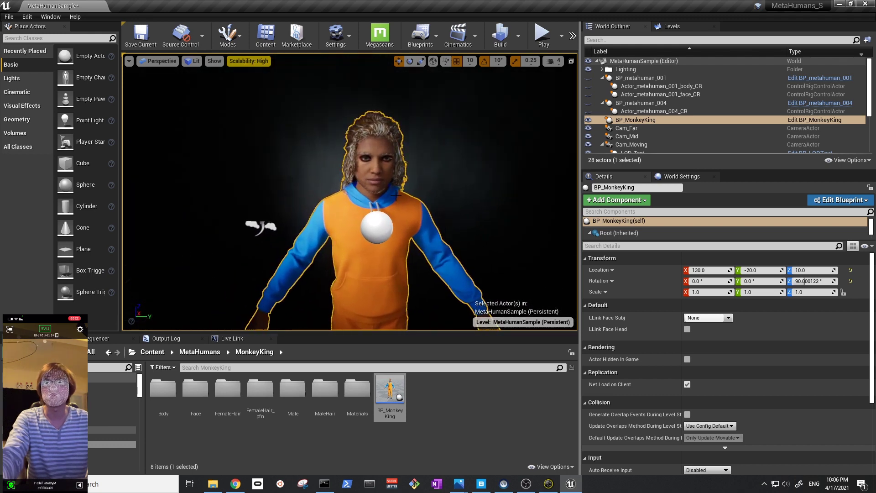
Step: Set BP_MonkeyKing's Live Link face subject to KiraXRPro with head tracking on, save the level, and end a quick play test
{"action": "left_click", "coordinate": [728, 319]}
{"action": "left_click", "coordinate": [722, 350]}
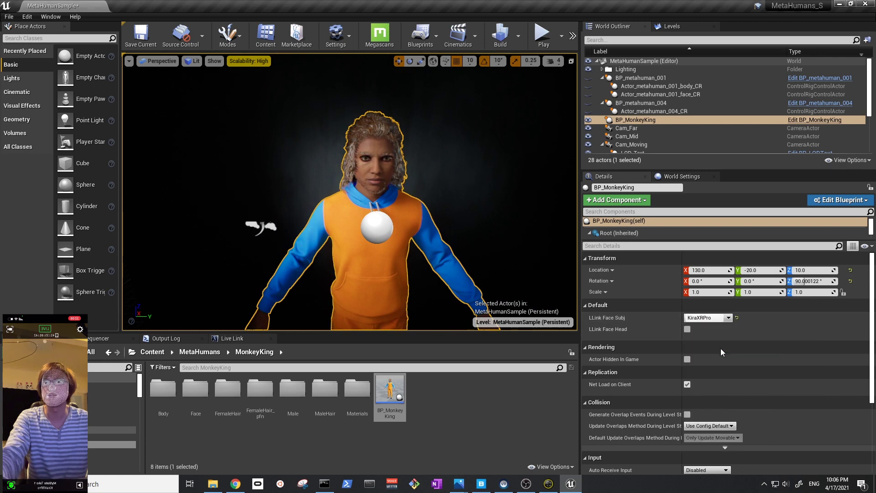
{"action": "left_click", "coordinate": [687, 329]}
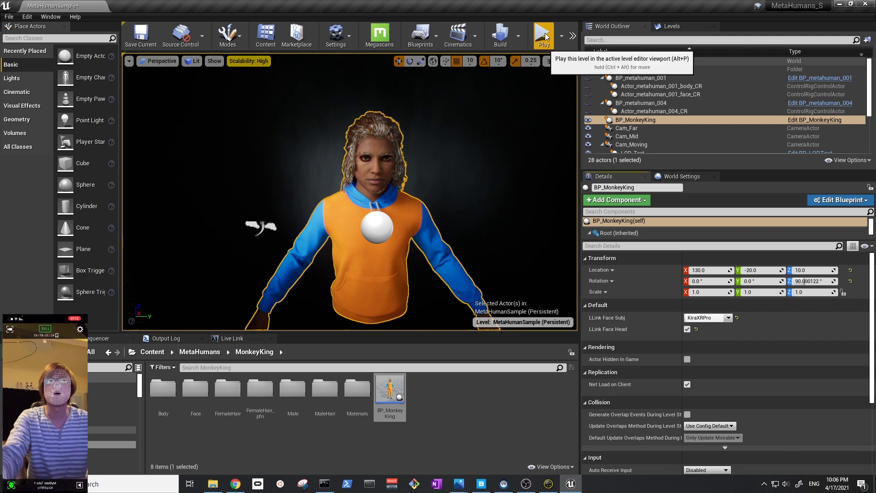
{"action": "key", "text": "ctrl+s"}
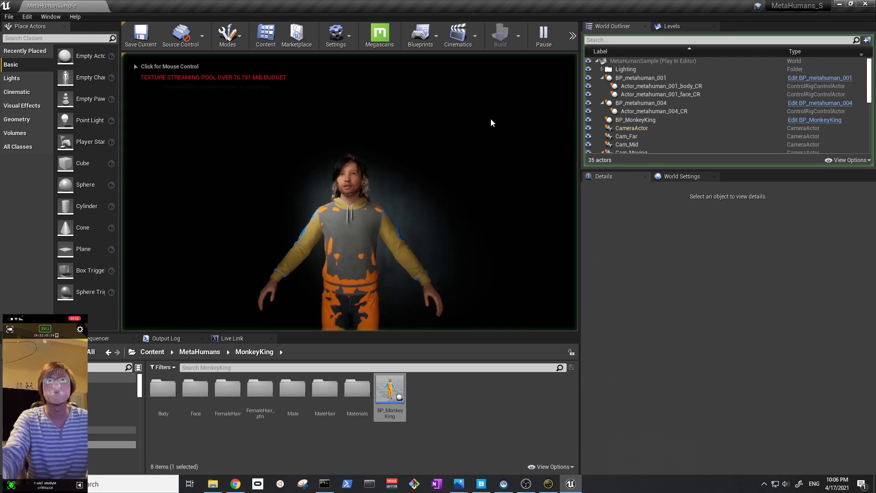
{"action": "key", "text": "Escape"}
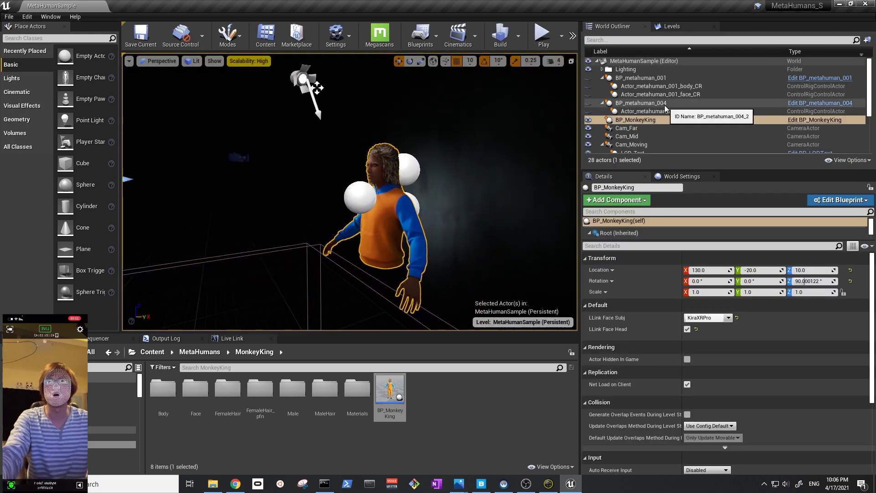
Step: Slide BP_metahuman_004 along X to 249.58, then play the level and view MonkeyKing's live face
{"action": "double_click", "coordinate": [641, 103]}
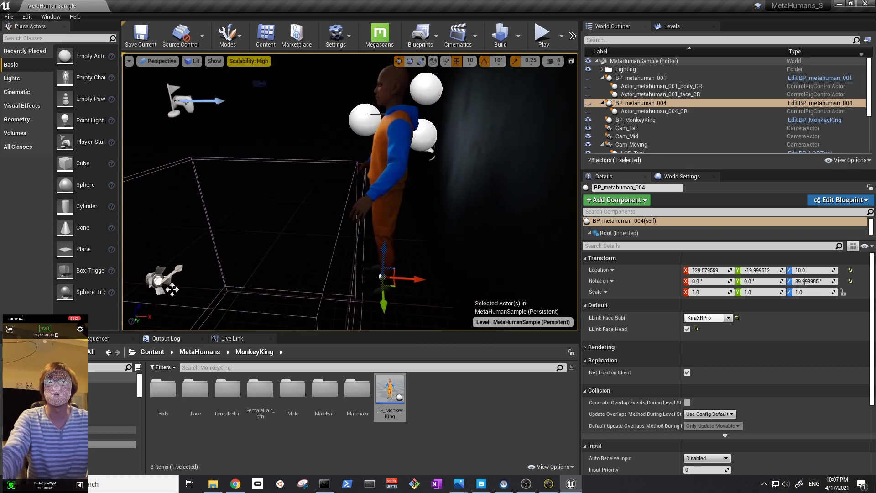
{"action": "left_click_drag", "start_coordinate": [413, 281], "coordinate": [507, 283]}
{"action": "key", "text": "f"}
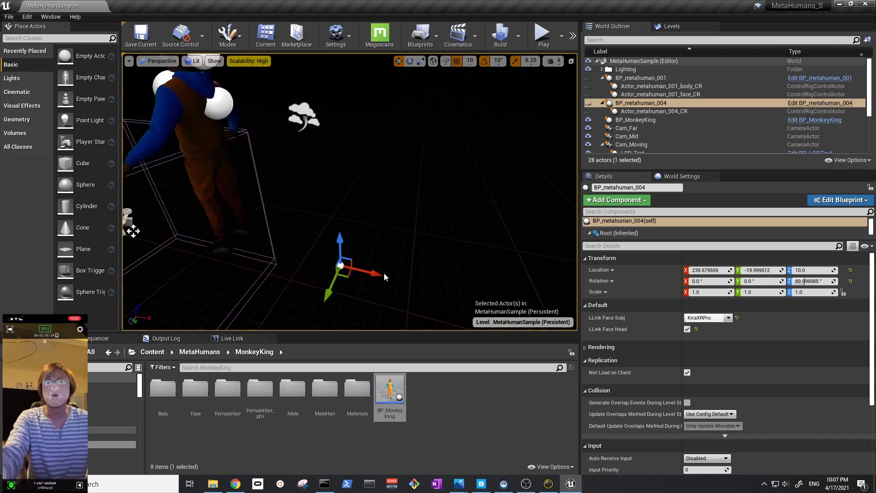
{"action": "left_click_drag", "start_coordinate": [389, 277], "coordinate": [421, 144], "text": "alt"}
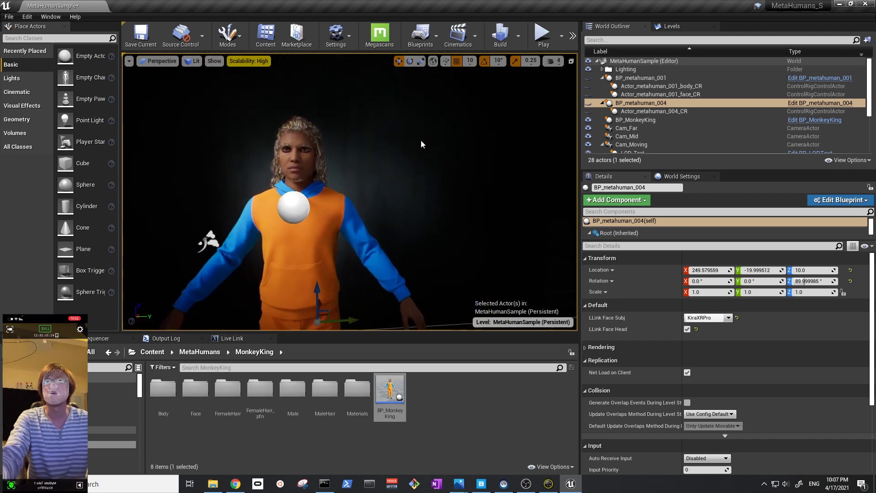
{"action": "left_click", "coordinate": [543, 36]}
{"action": "left_click_drag", "start_coordinate": [493, 110], "coordinate": [505, 112], "text": "alt"}
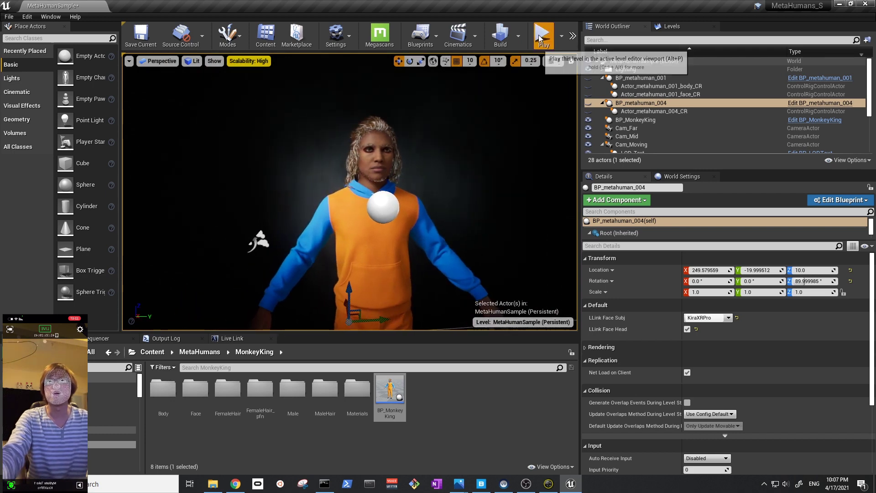